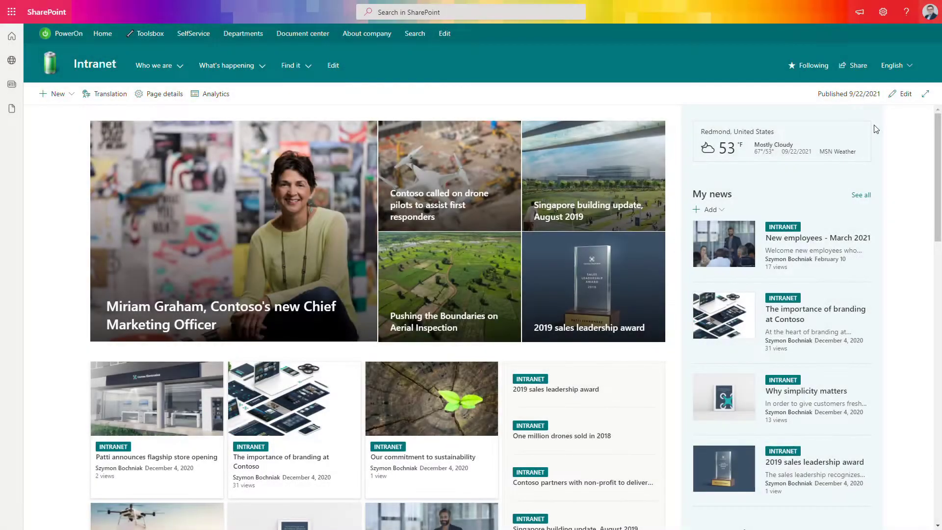
Step: Examine the Intranet home page from the hero tiles and news down to the videos, conference banner and company events
scroll(761, 162, down, 7)
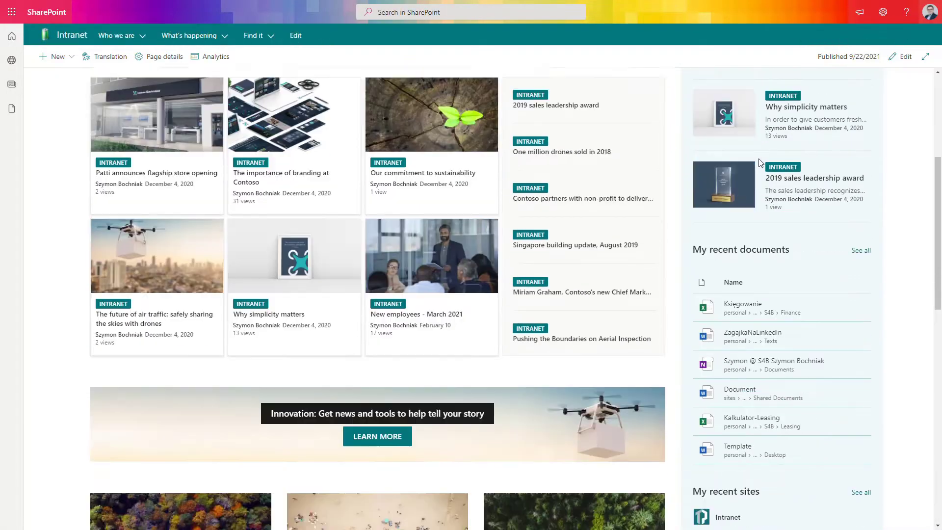
scroll(760, 163, down, 10)
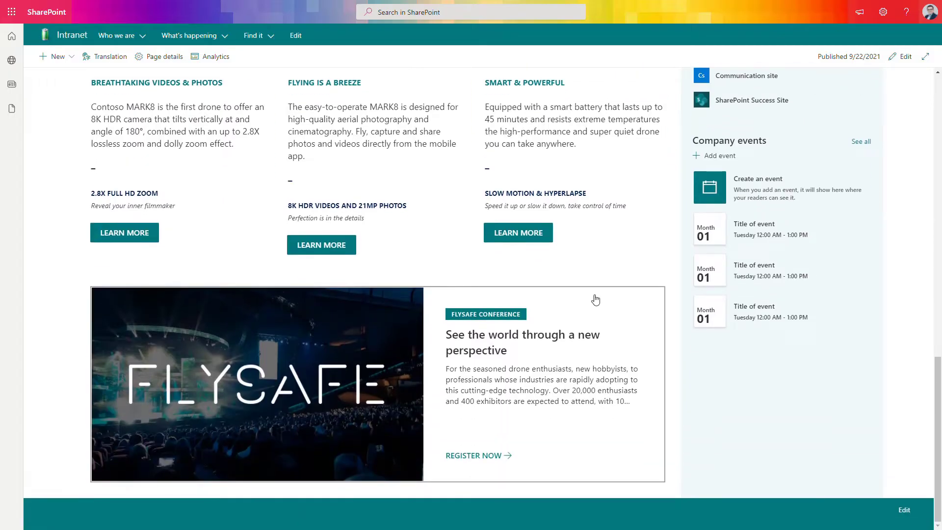
scroll(596, 297, up, 3)
scroll(597, 295, up, 5)
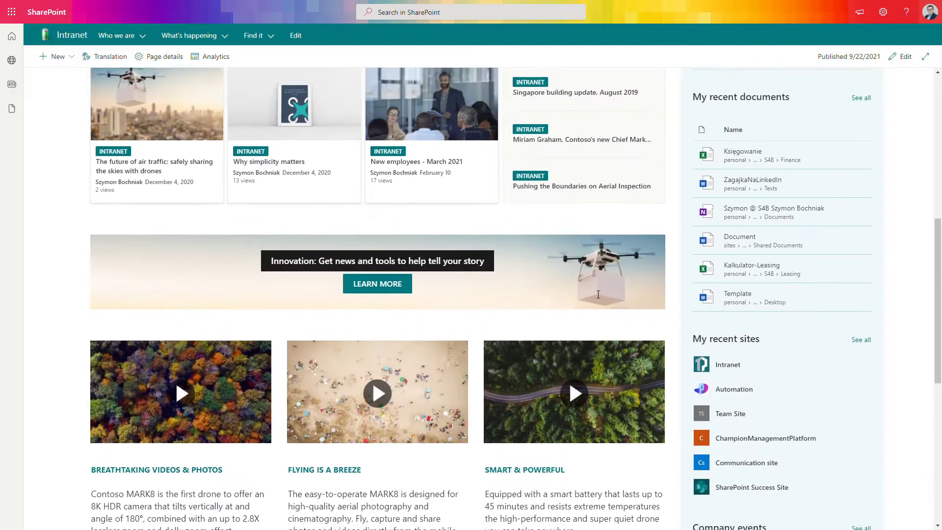
scroll(598, 294, up, 9)
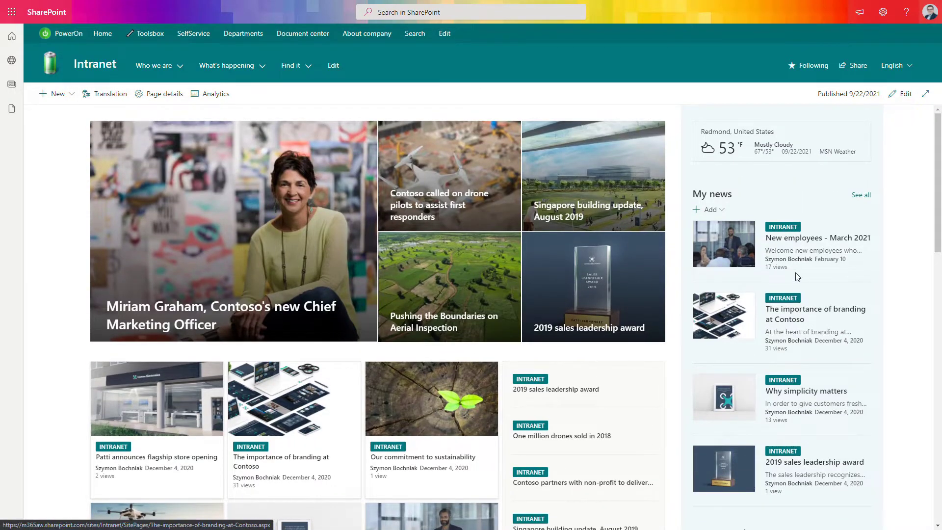
scroll(798, 277, down, 10)
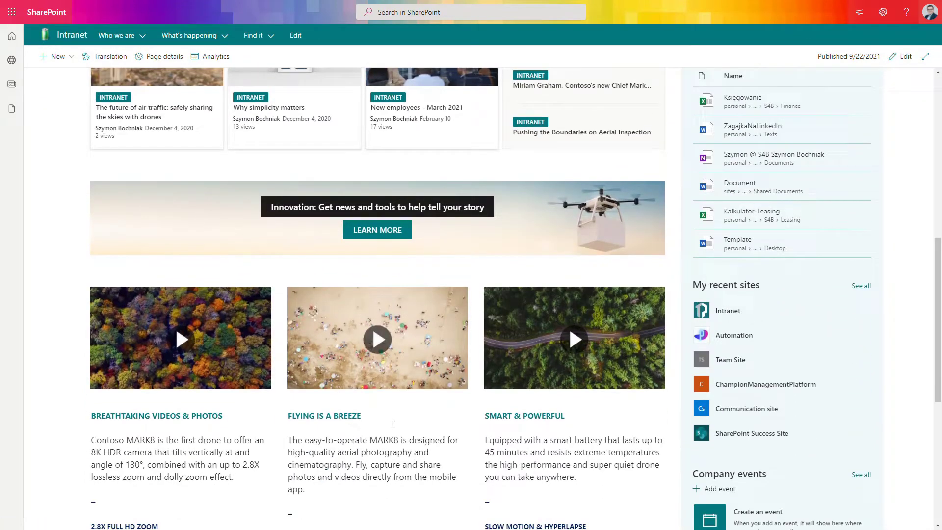
scroll(383, 411, down, 1)
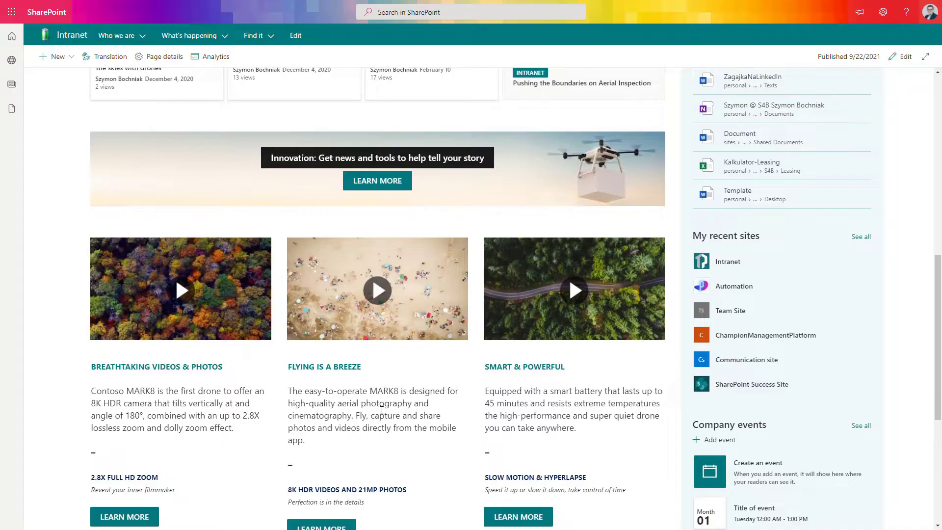
scroll(390, 406, down, 4)
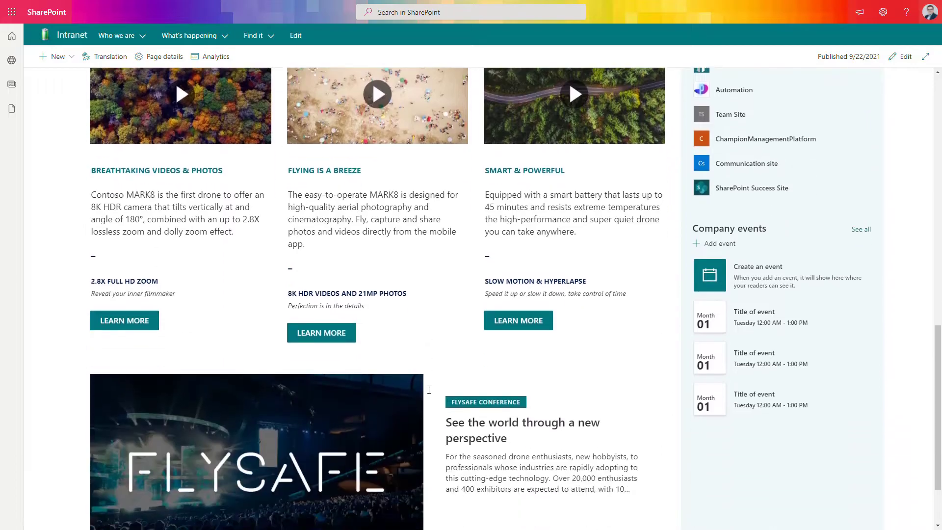
scroll(429, 390, down, 2)
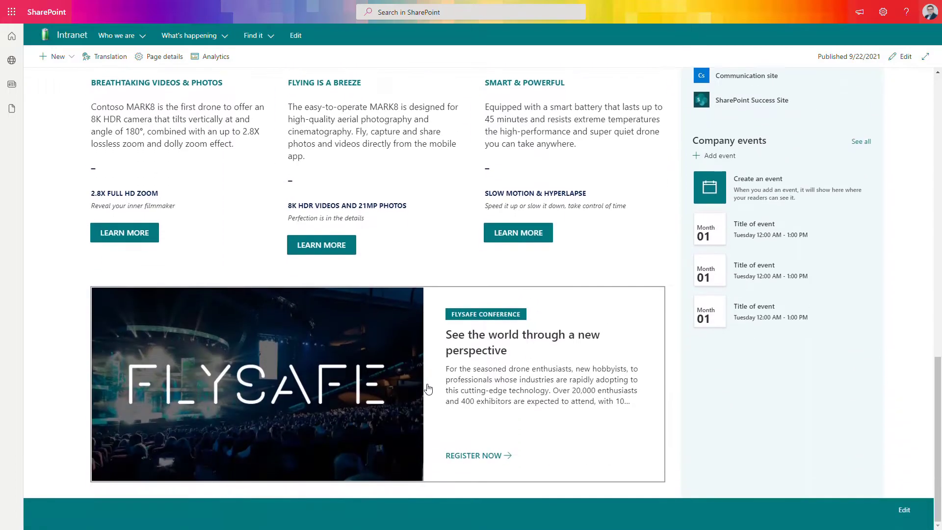
scroll(437, 383, up, 6)
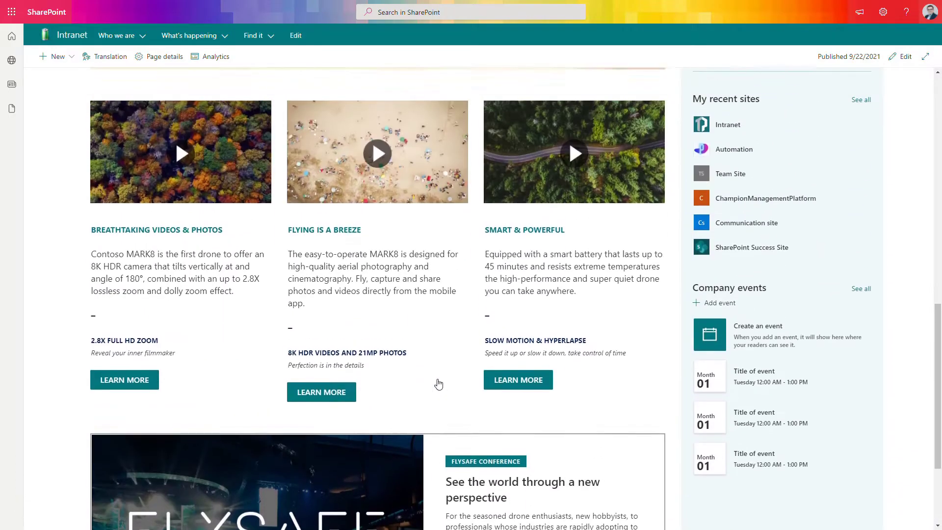
scroll(438, 379, up, 8)
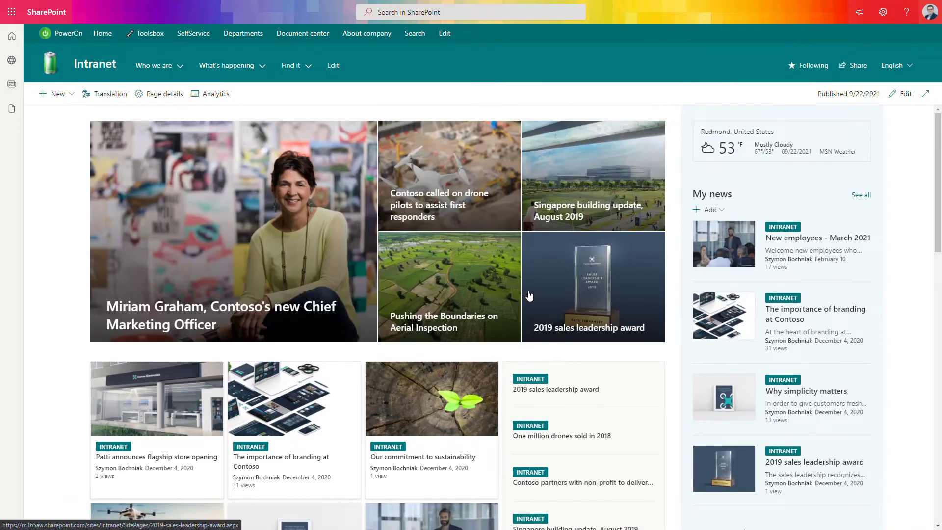
Step: Open the home page for editing and examine the web parts that can be added below the hero tiles
click(905, 95)
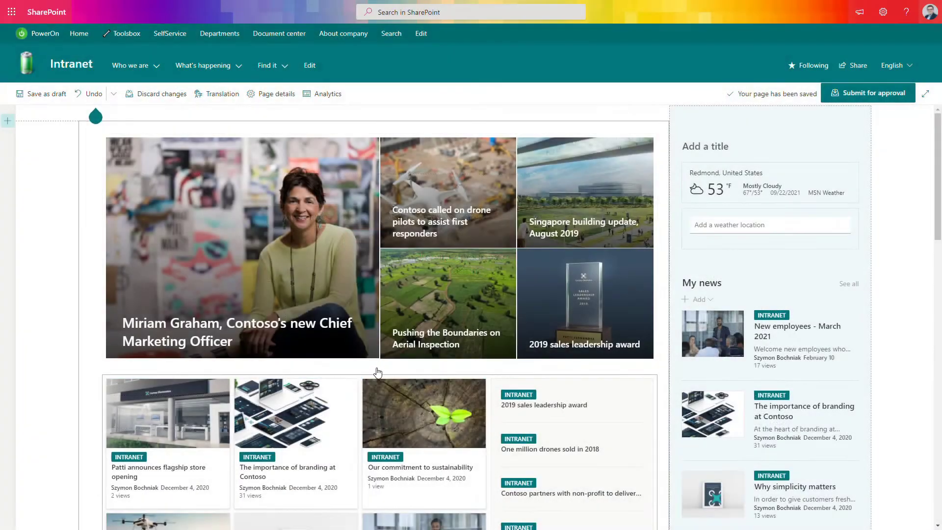
mouse_move(378, 372)
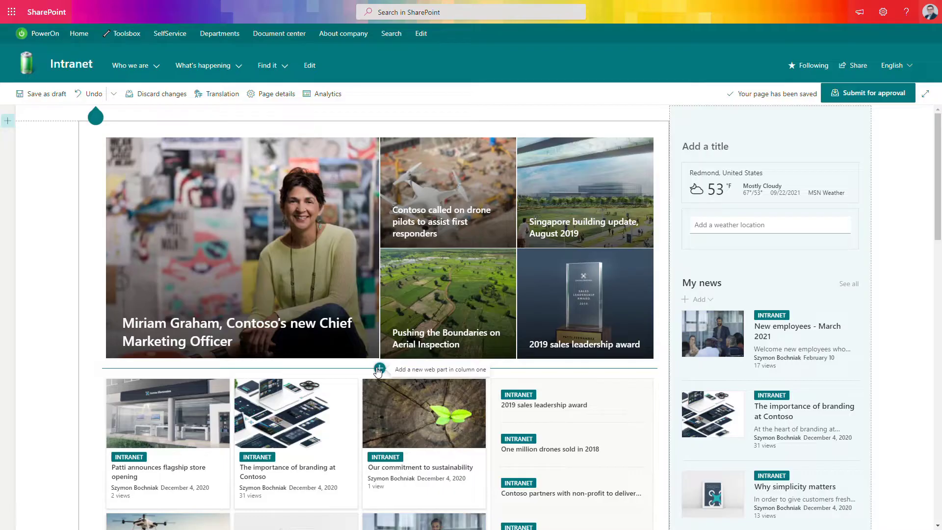
click(380, 368)
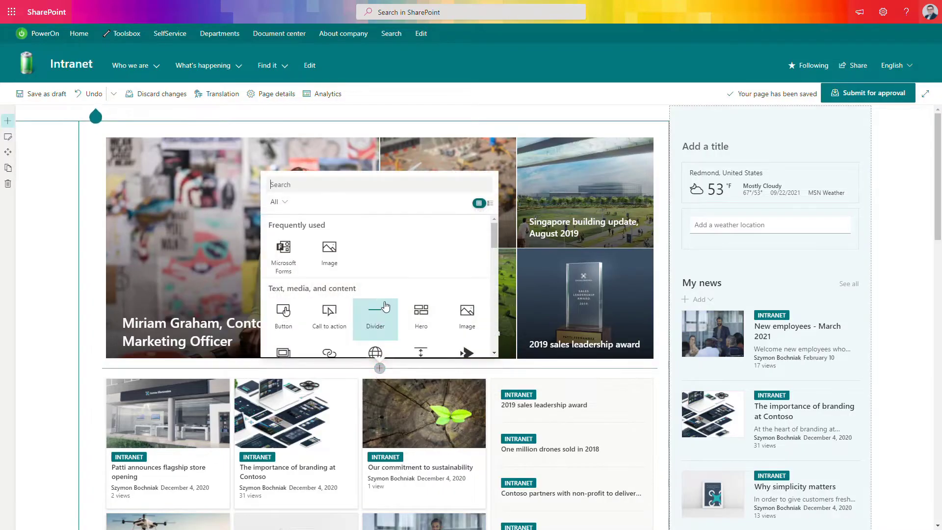
scroll(385, 306, down, 1)
scroll(382, 291, down, 1)
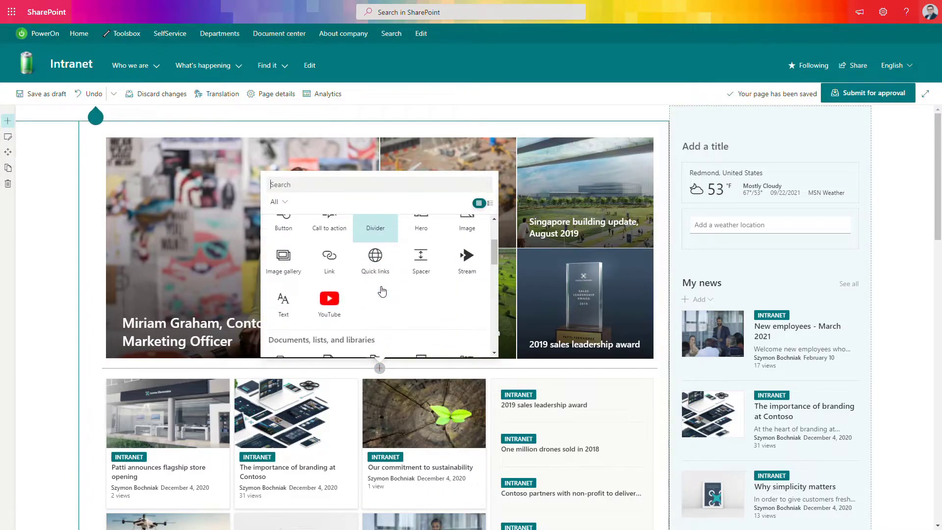
scroll(383, 291, down, 3)
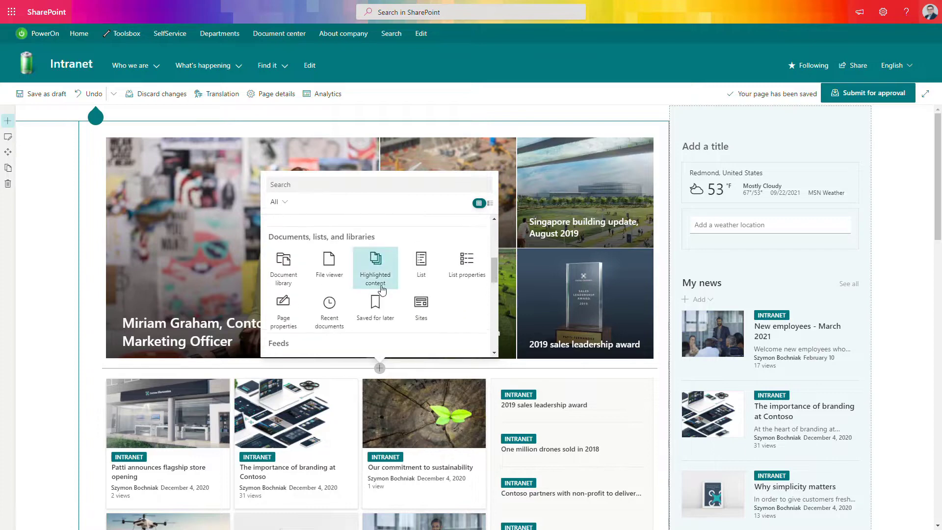
scroll(382, 290, down, 1)
scroll(383, 291, up, 1)
scroll(382, 291, down, 3)
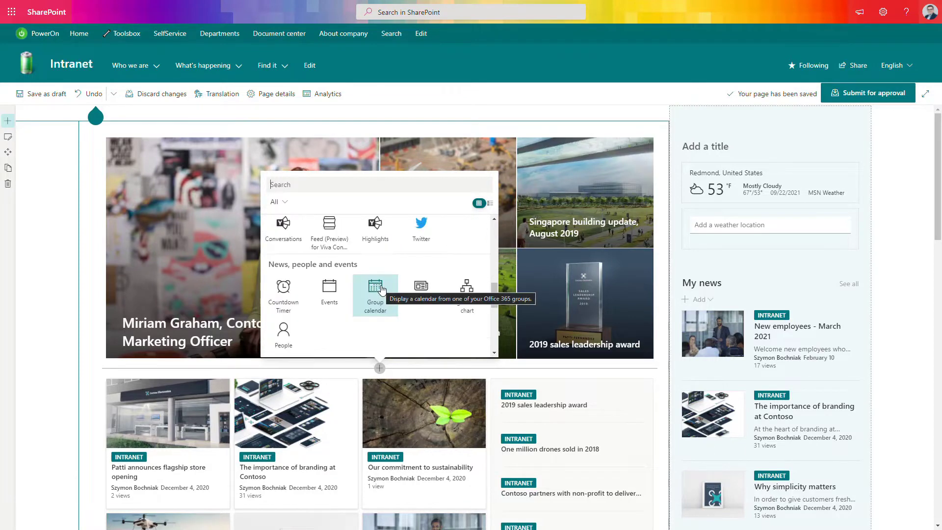
scroll(383, 291, down, 5)
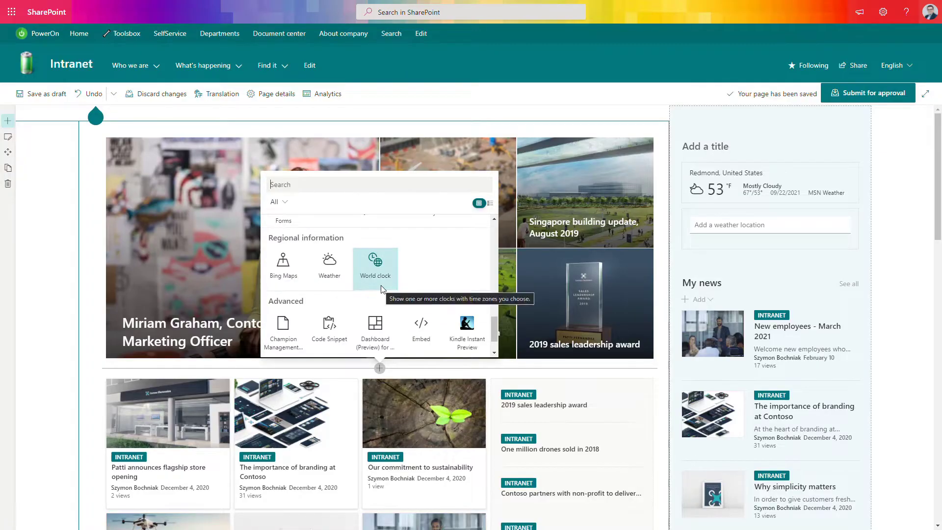
scroll(382, 289, down, 1)
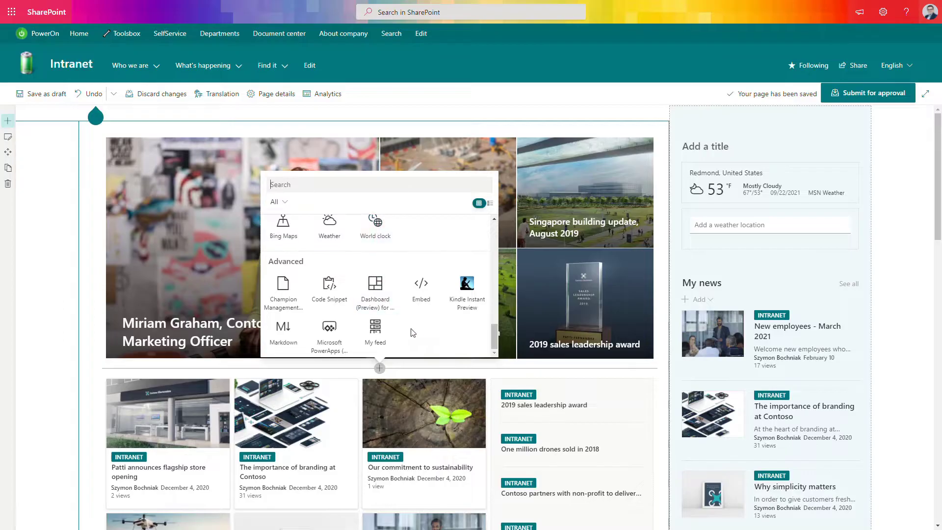
scroll(489, 333, up, 10)
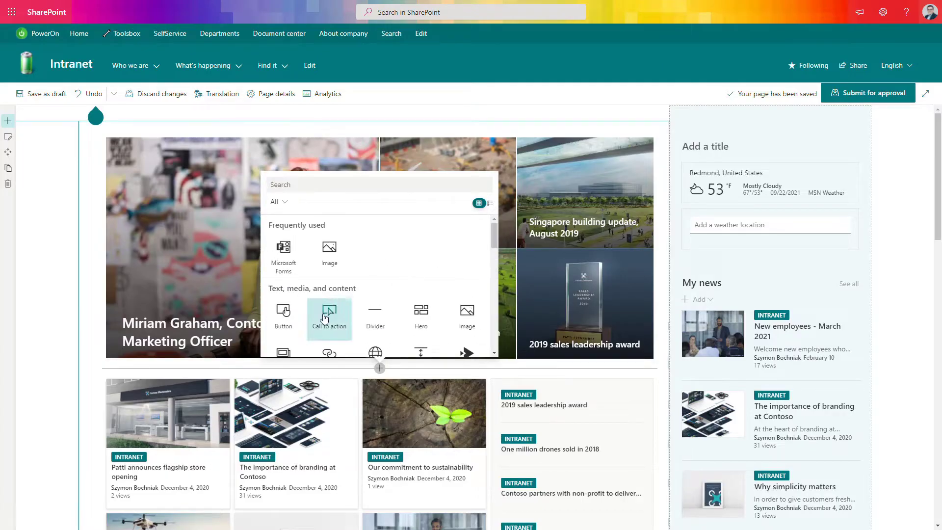
scroll(368, 326, down, 1)
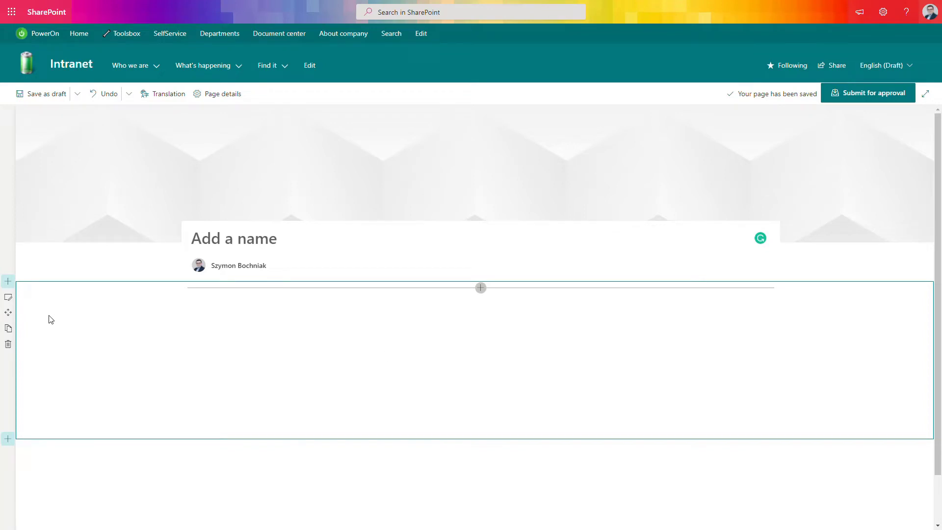
Step: Set the new page's empty section to the One-third left layout
click(8, 298)
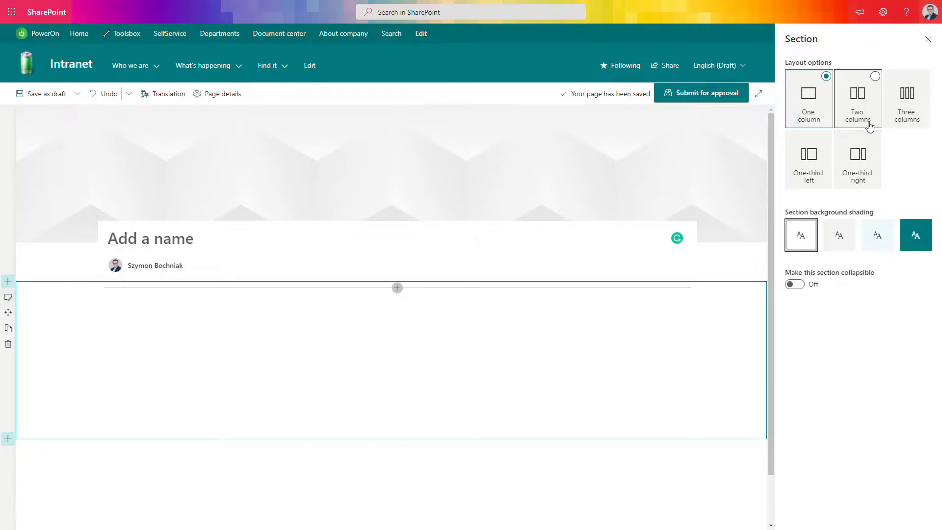
click(813, 178)
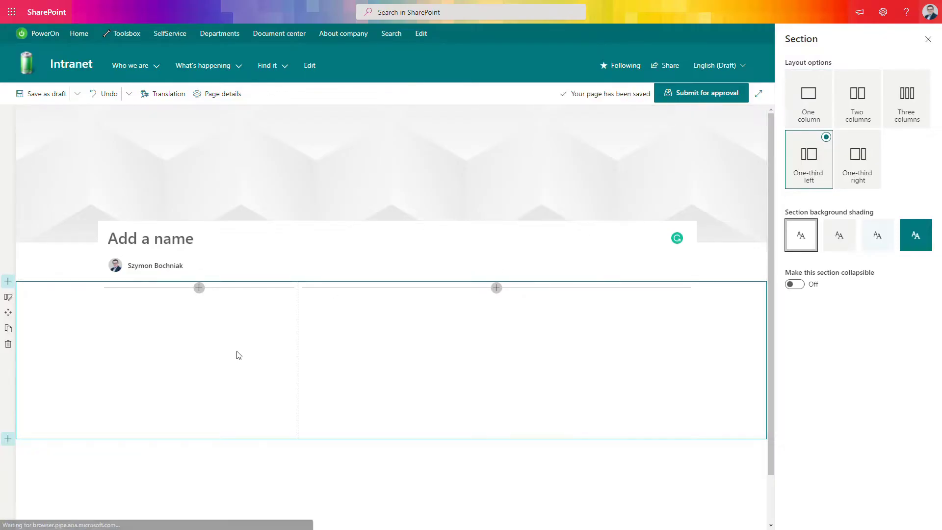
Step: Insert an Image web part in the narrow column, using the stock photo of the sunlit team meeting found by searching for "work"
click(200, 288)
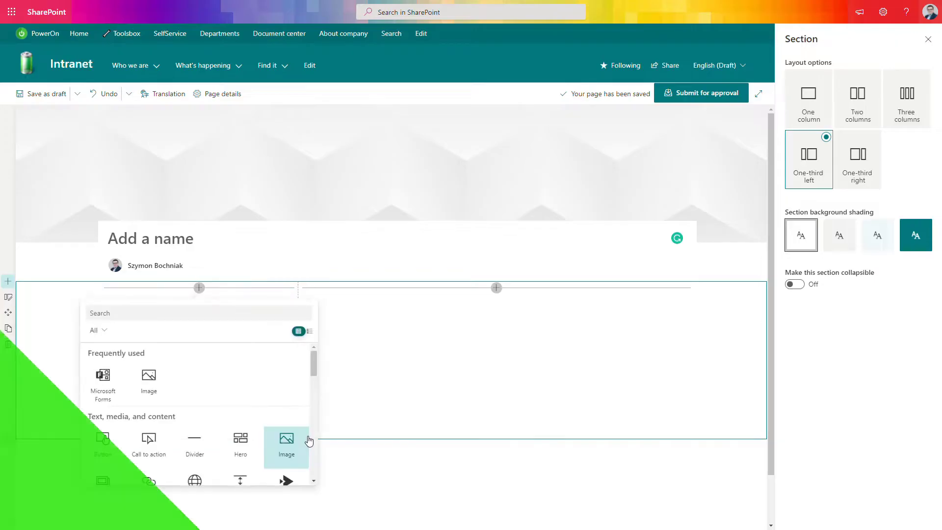
click(149, 378)
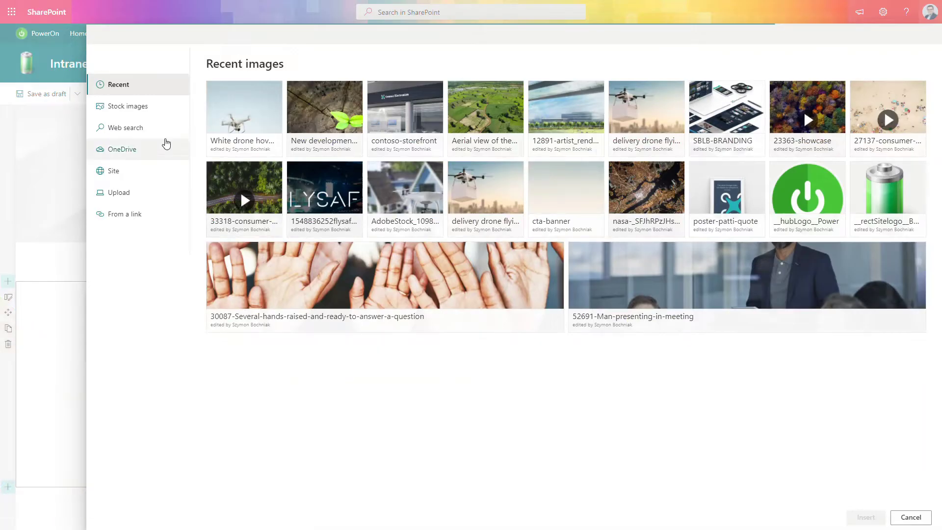
click(153, 115)
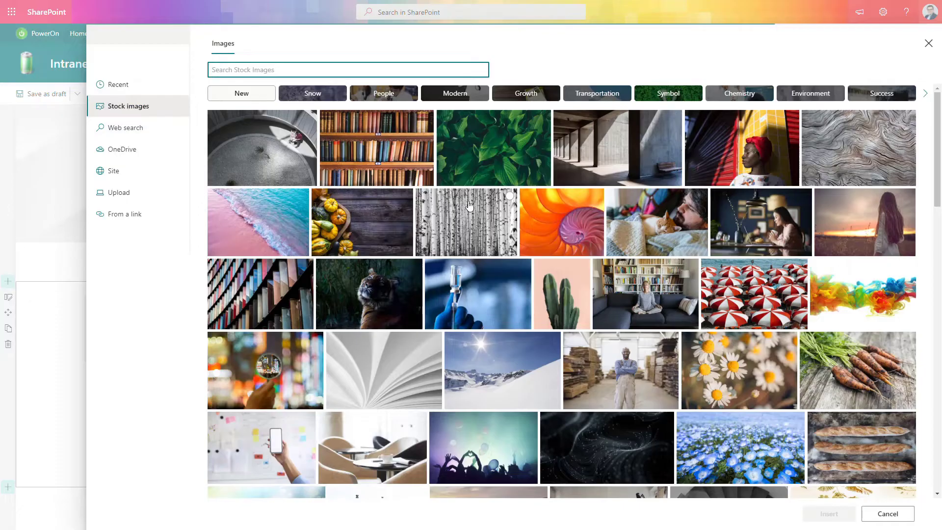
scroll(481, 219, down, 3)
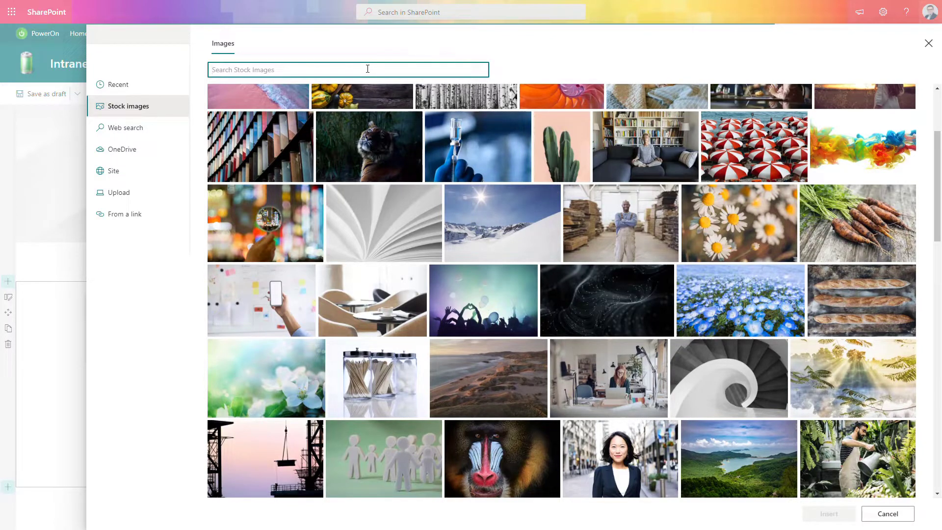
text(work)
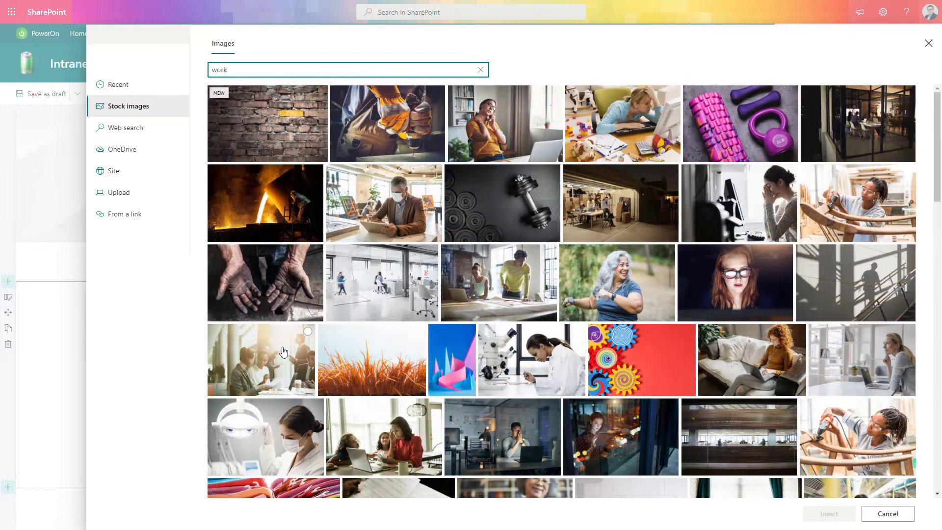
click(284, 352)
click(829, 514)
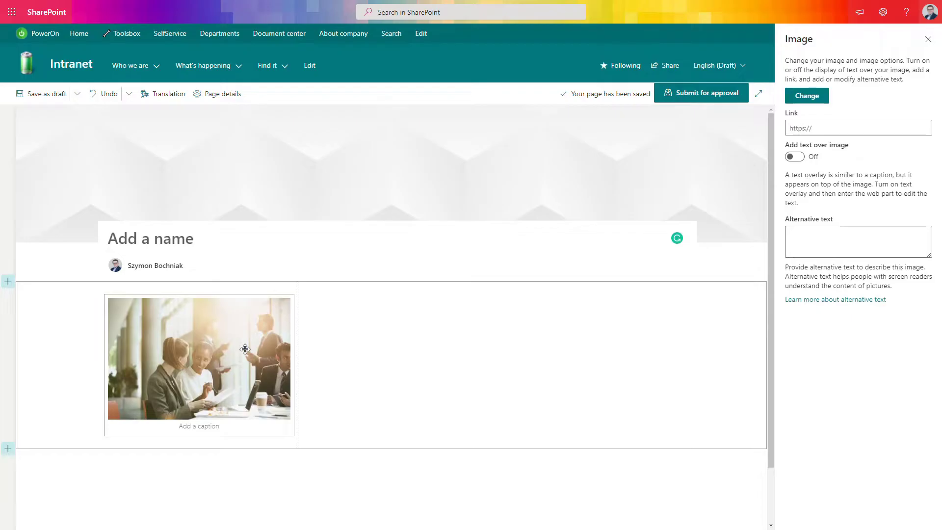
Step: Name the page "Our project" and turn on text over the image, entering "Our team working on the project"
click(793, 156)
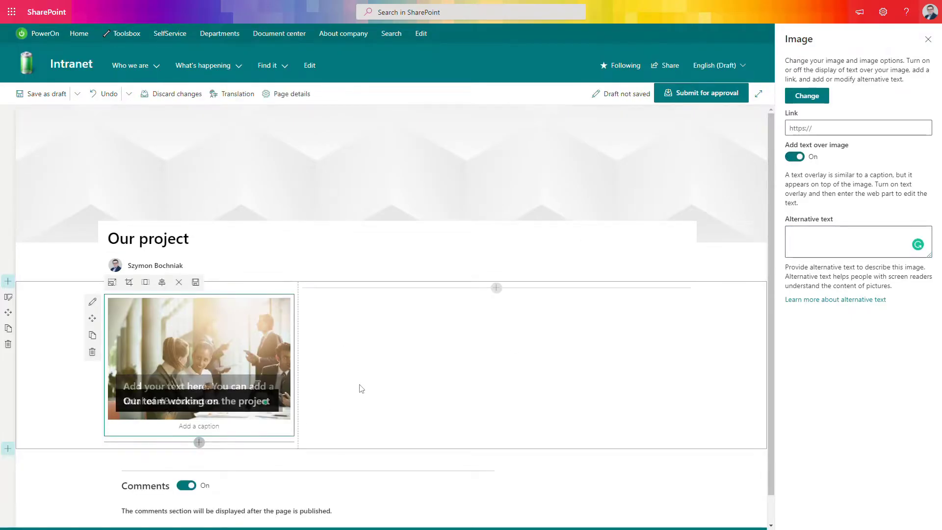
click(360, 388)
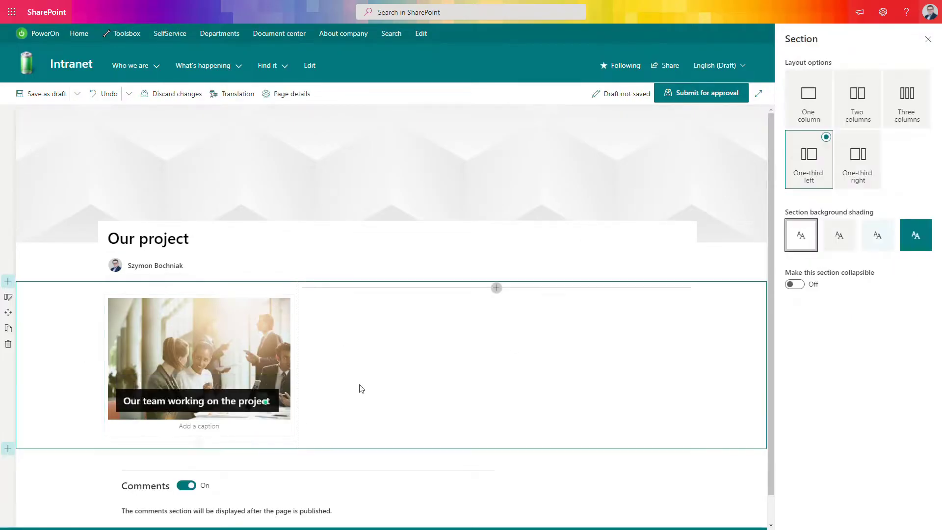
Step: Resize the team image slightly smaller within the narrow column
click(157, 342)
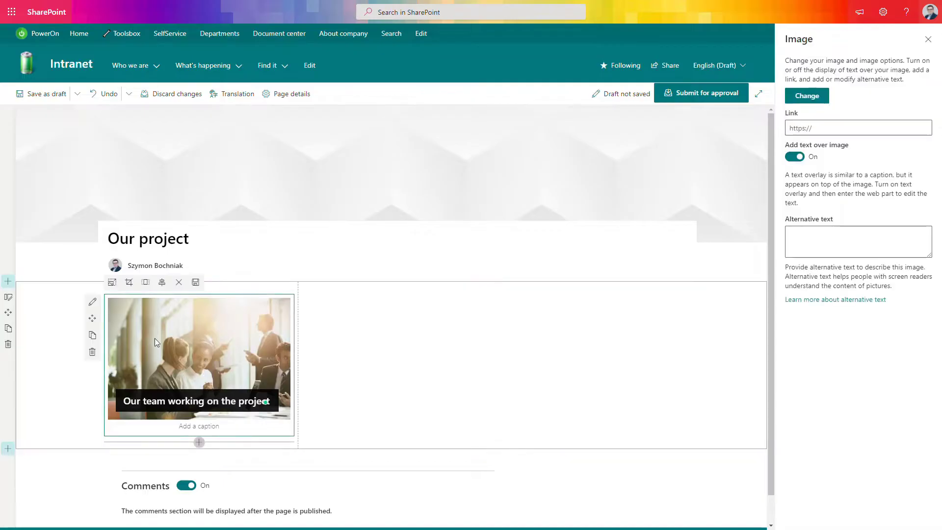
click(112, 284)
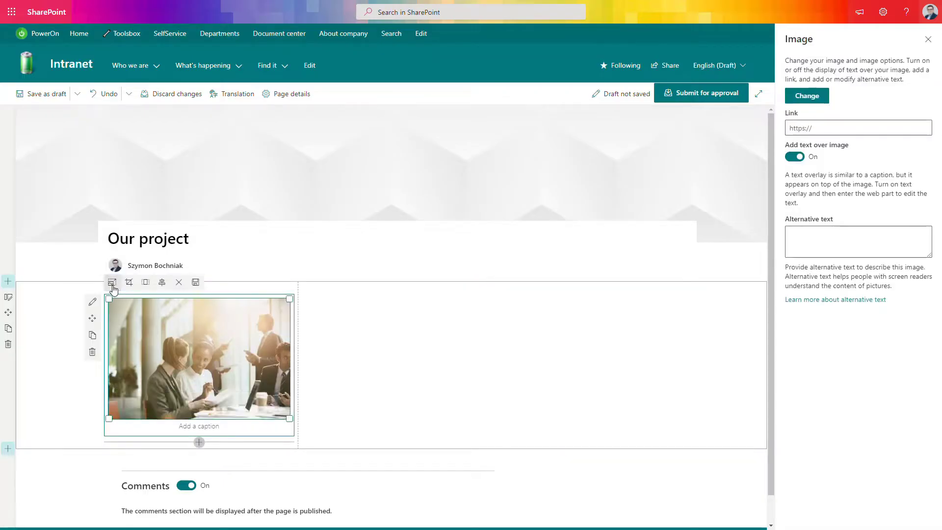
mouse_move(290, 299)
mouse_down()
mouse_move(252, 330)
mouse_move(289, 313)
mouse_up()
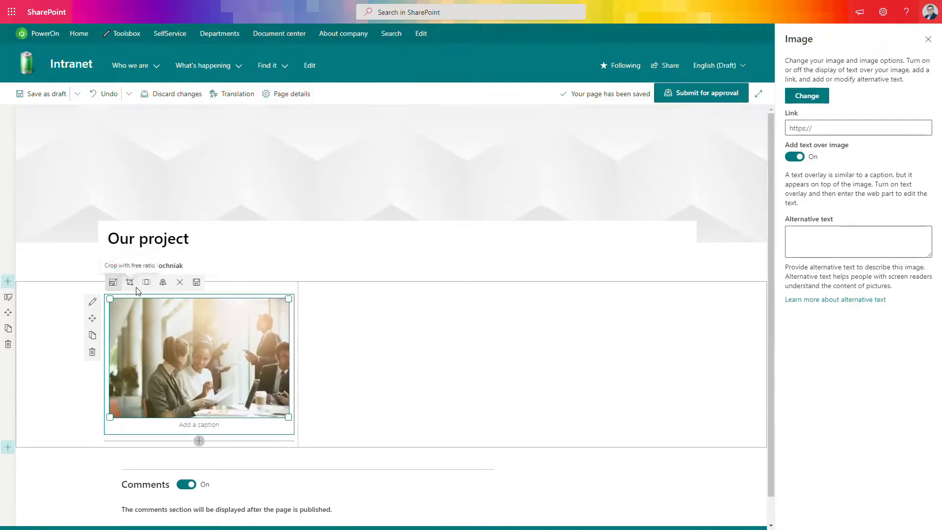
Step: Crop the team image to a narrower part of the meeting scene and align it right in its column
click(163, 282)
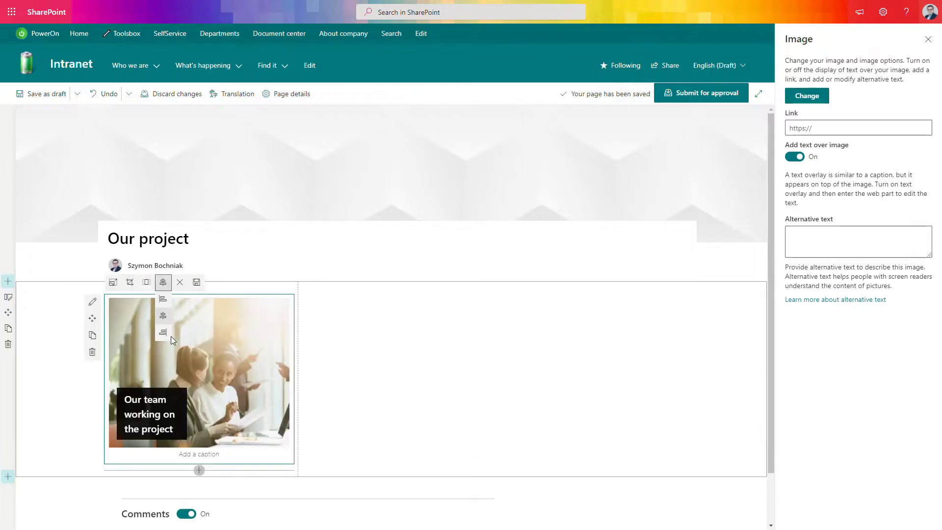
click(169, 335)
click(208, 309)
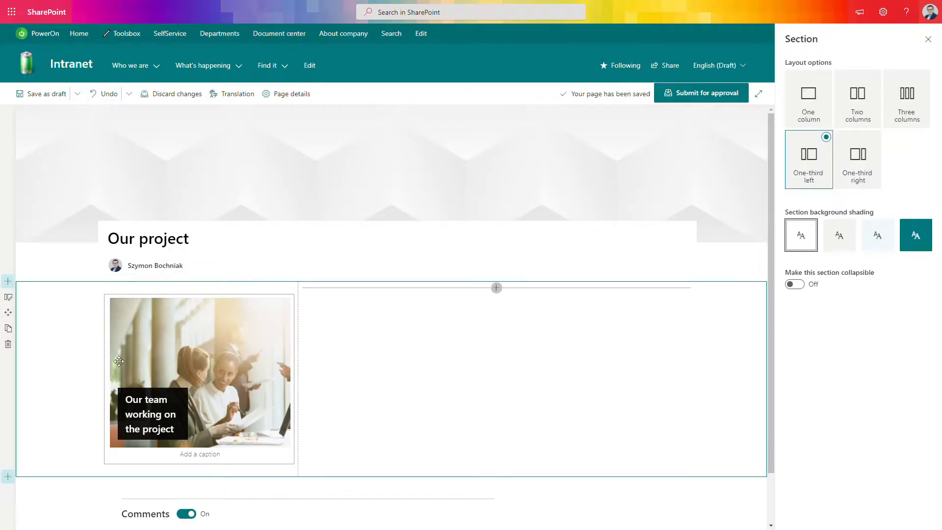
Step: Add a Text web part to the wide column, entering "Improvement of the delivery process" and two paragraphs about faster product delivery and savings around 10%
click(96, 306)
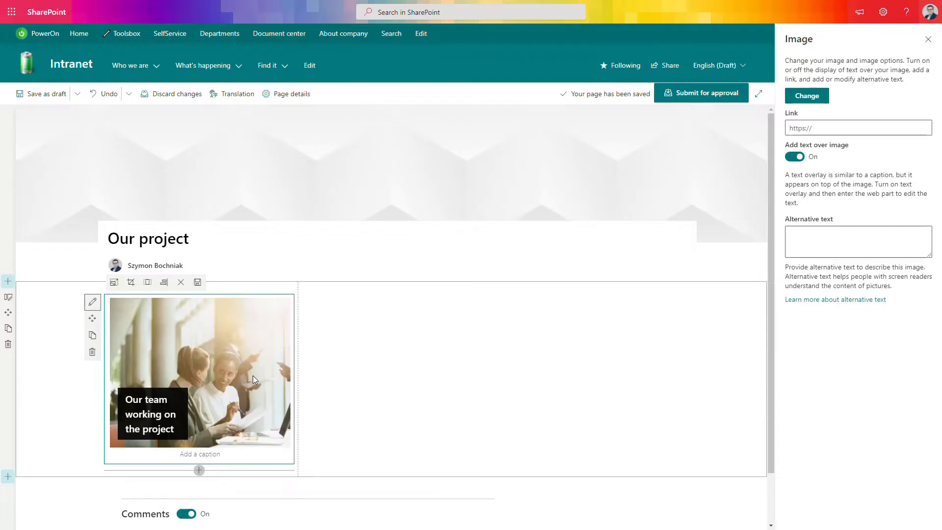
click(347, 309)
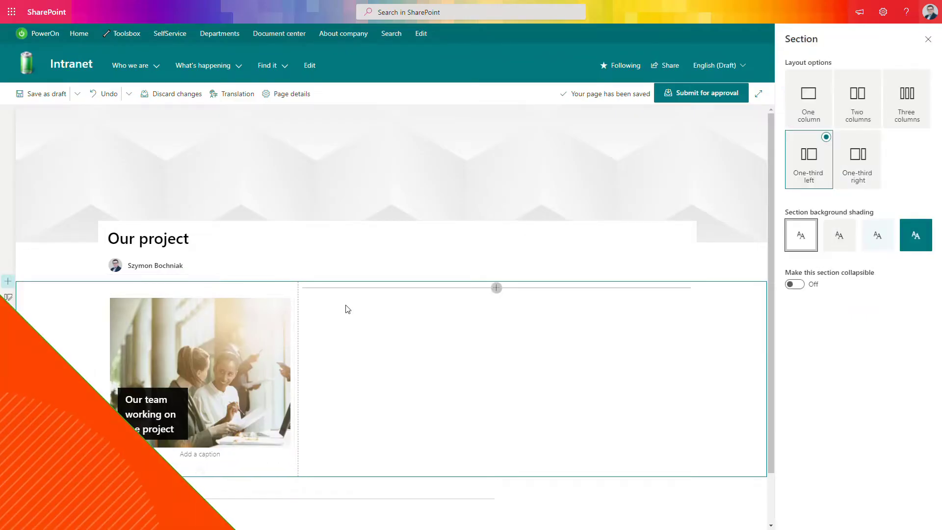
click(496, 288)
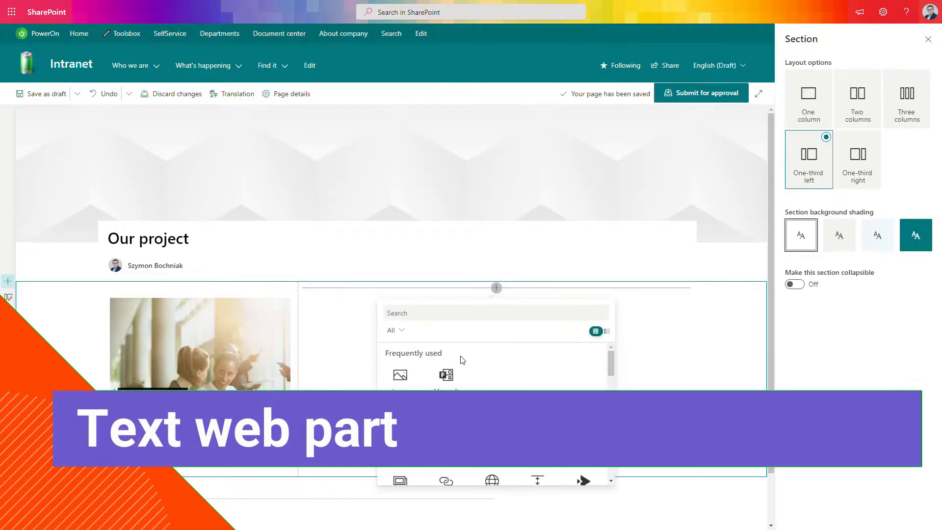
click(400, 472)
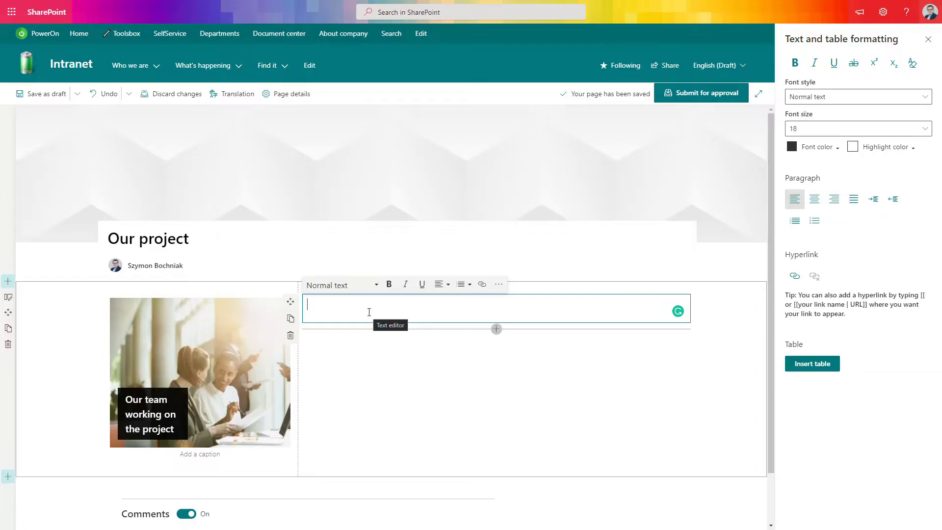
text(Improvement of the delivery process  Our team were working in the last few months on a new project that will improve the delivery time of our products to customers.  We will reduce the time of that process. Savings are around 10%.)
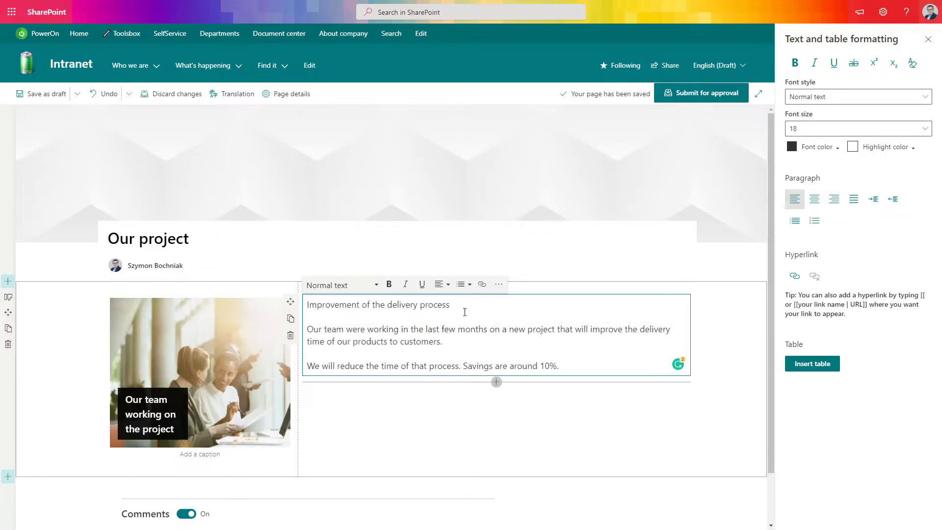
Step: Format the line "Improvement of the delivery process" as Heading 1
drag(447, 304, 302, 305)
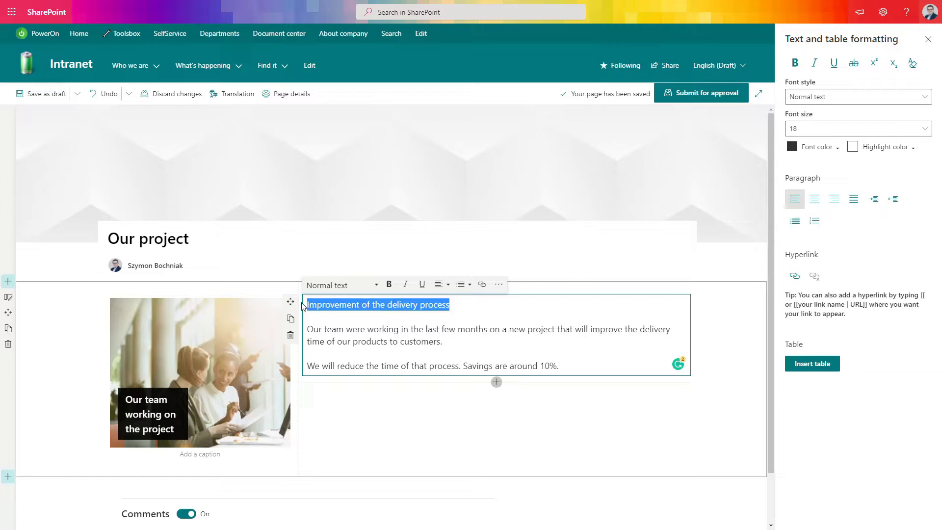
click(377, 285)
click(344, 319)
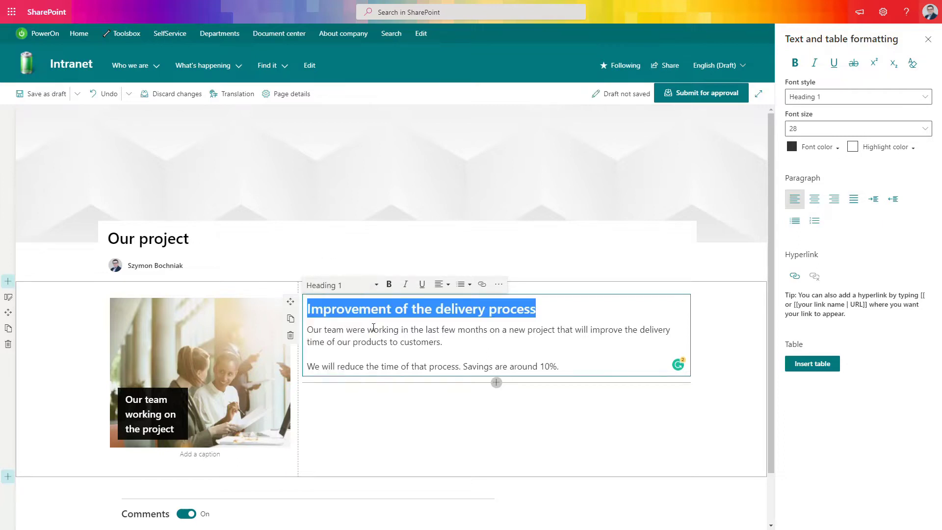
Step: Hide and show the additional text and table formatting options for the project text
click(565, 365)
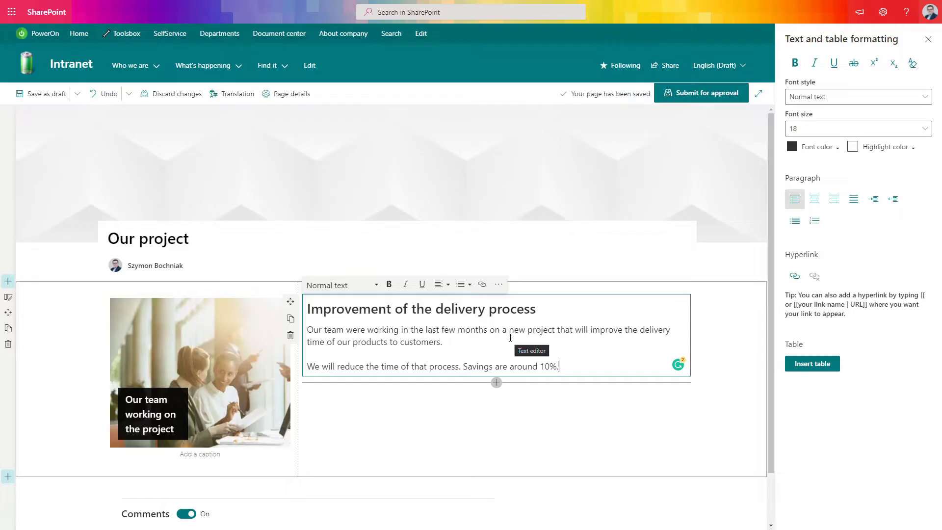
click(497, 285)
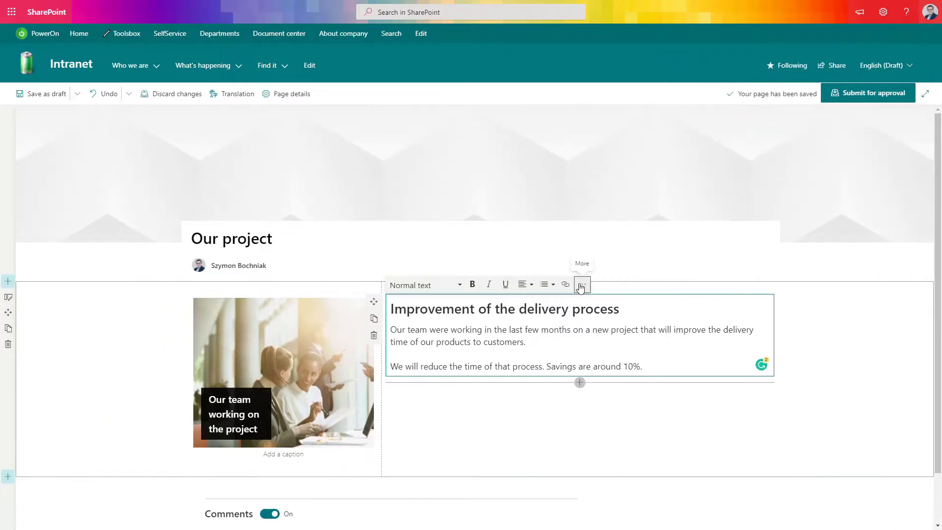
click(580, 285)
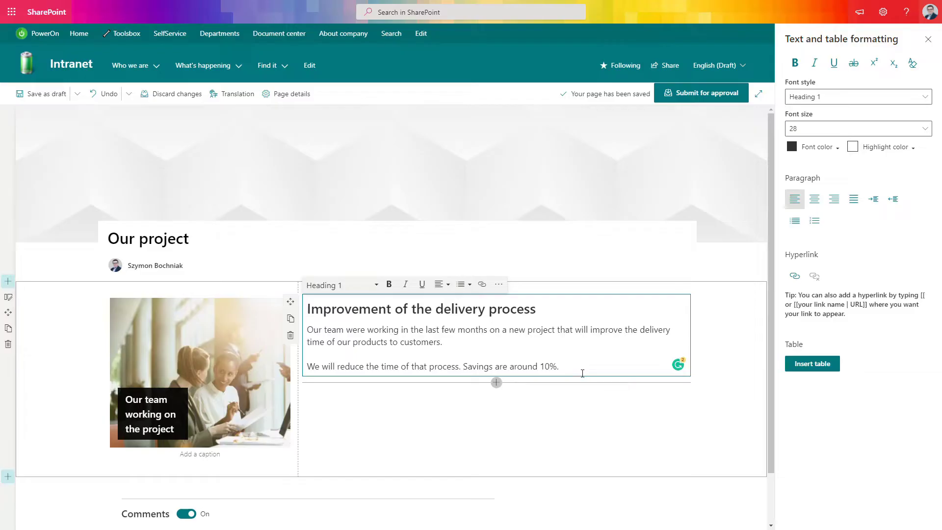
click(496, 384)
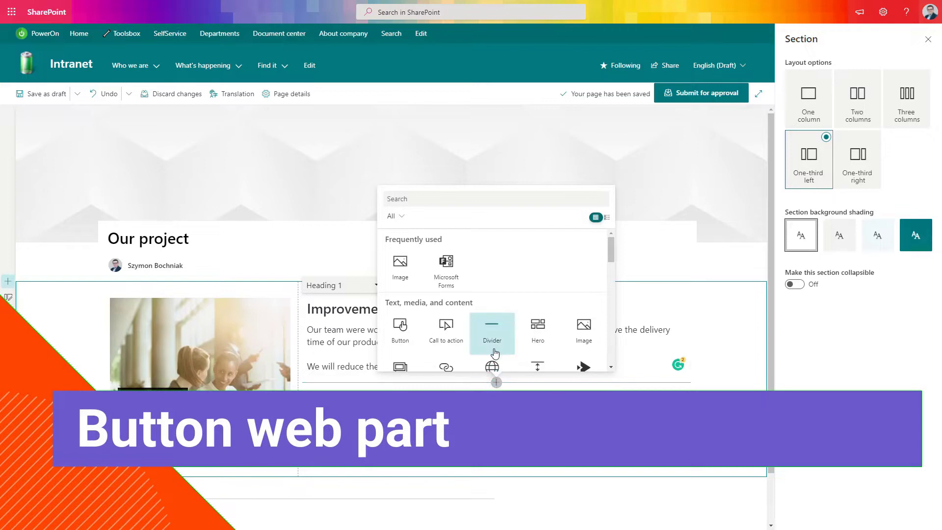
scroll(491, 343, down, 1)
click(415, 293)
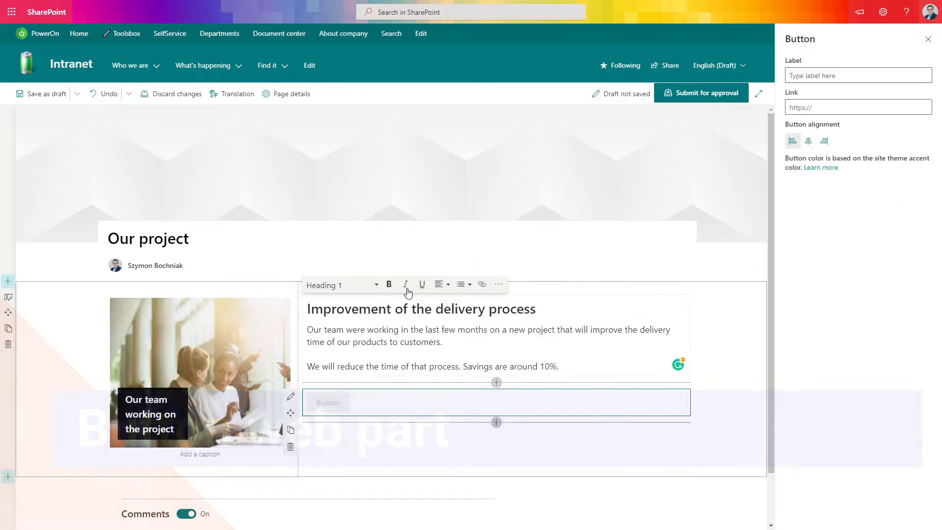
click(817, 107)
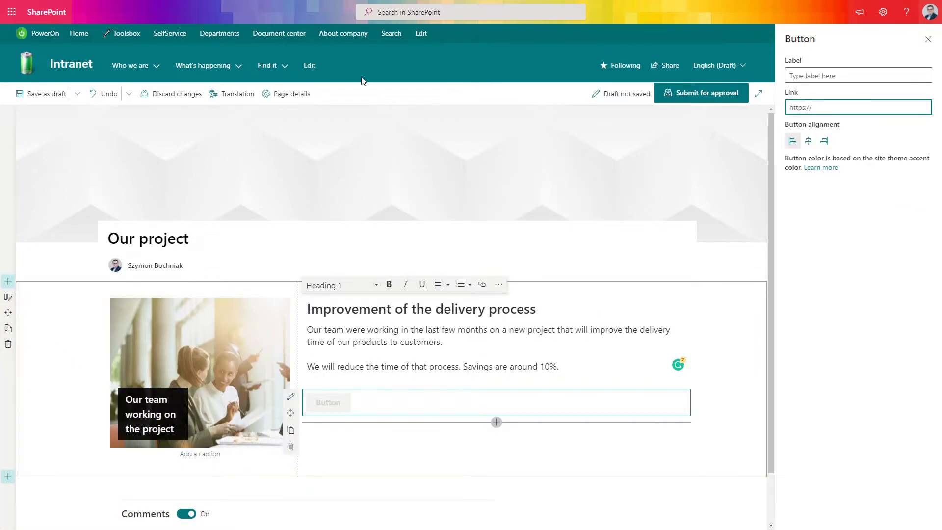
click(816, 77)
text(Visit the project site)
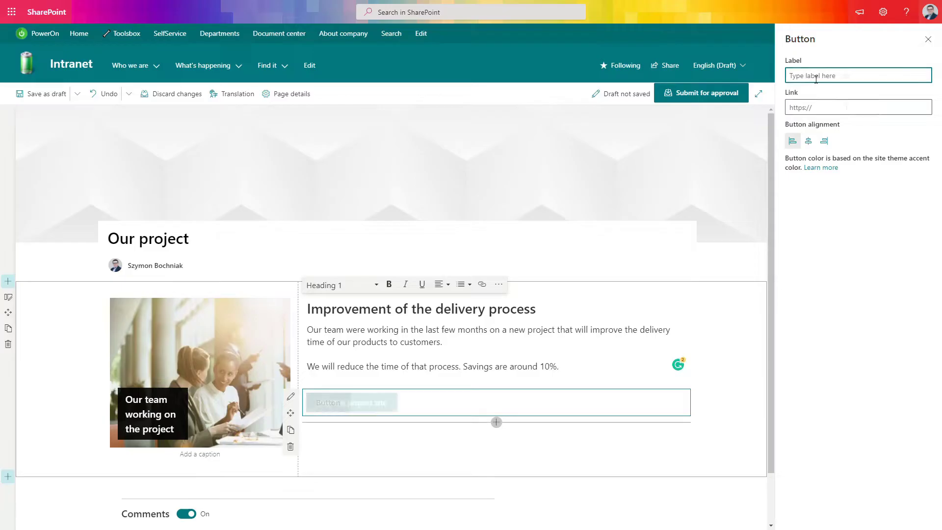
click(822, 107)
triple_click(821, 108)
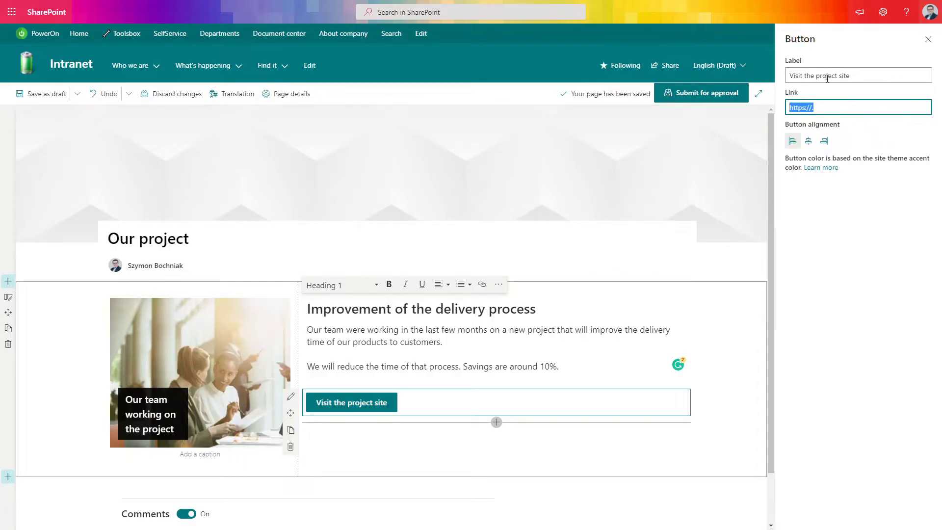
click(836, 184)
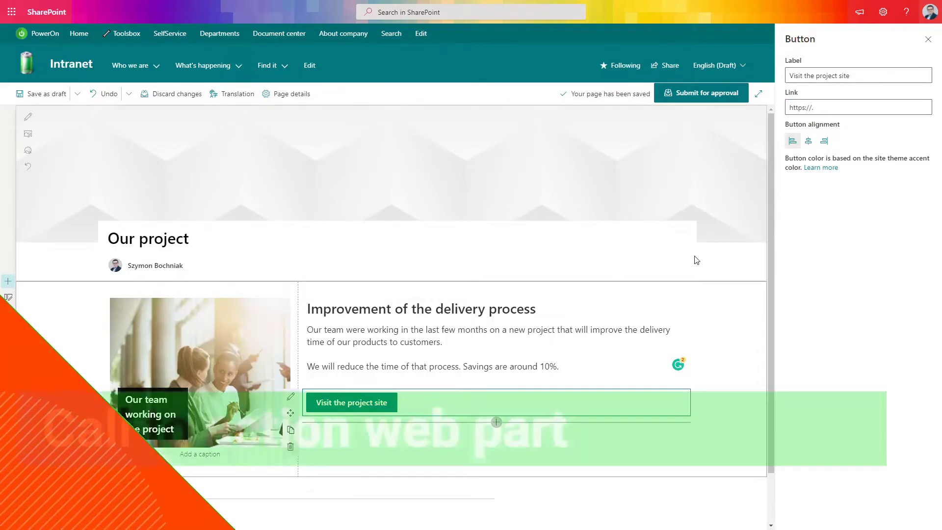
click(497, 389)
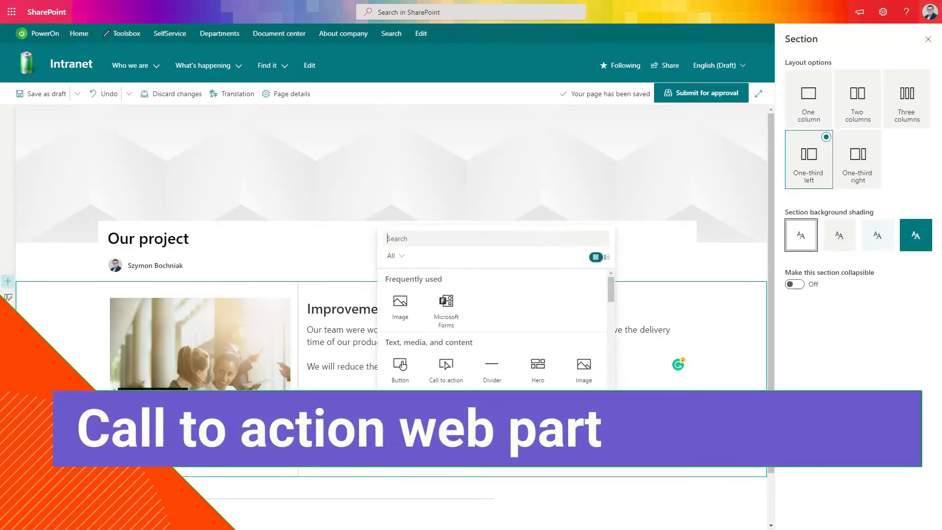
click(491, 369)
scroll(492, 392, down, 1)
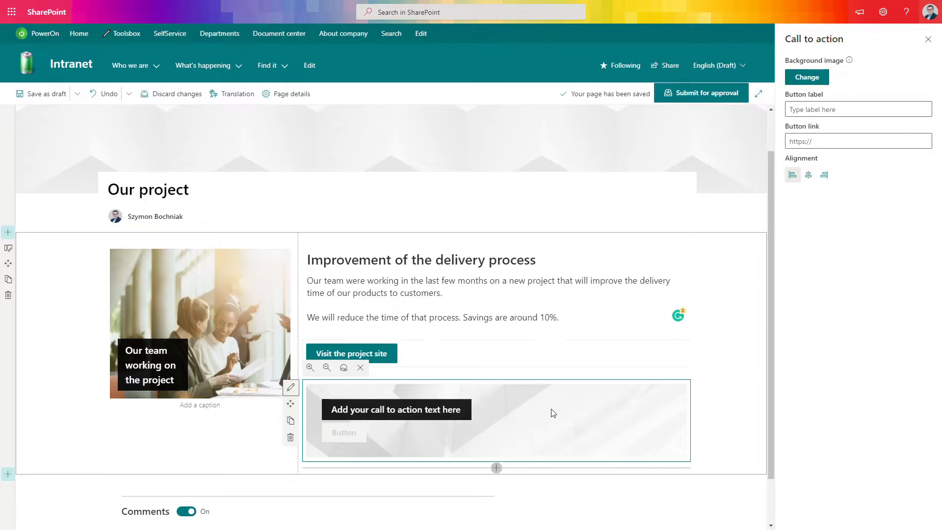
text(Visit the project site)
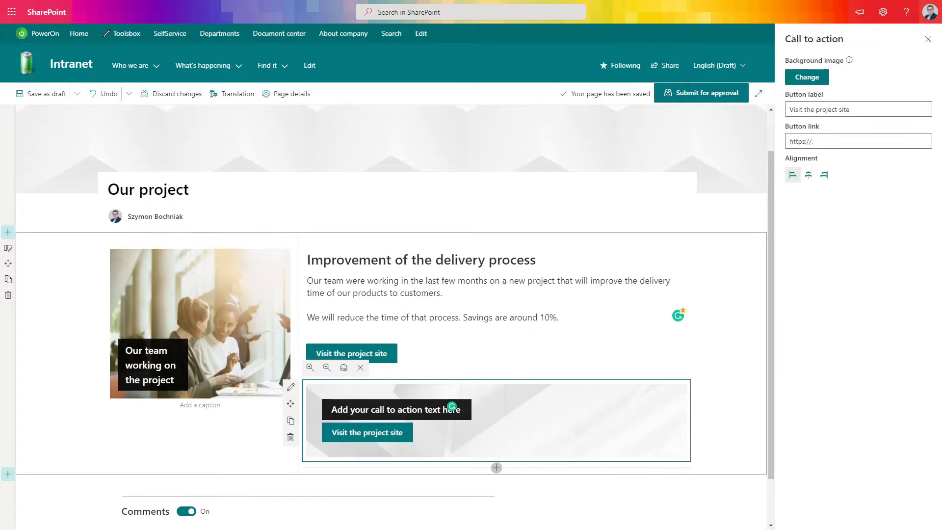
click(388, 401)
text(Deliver process)
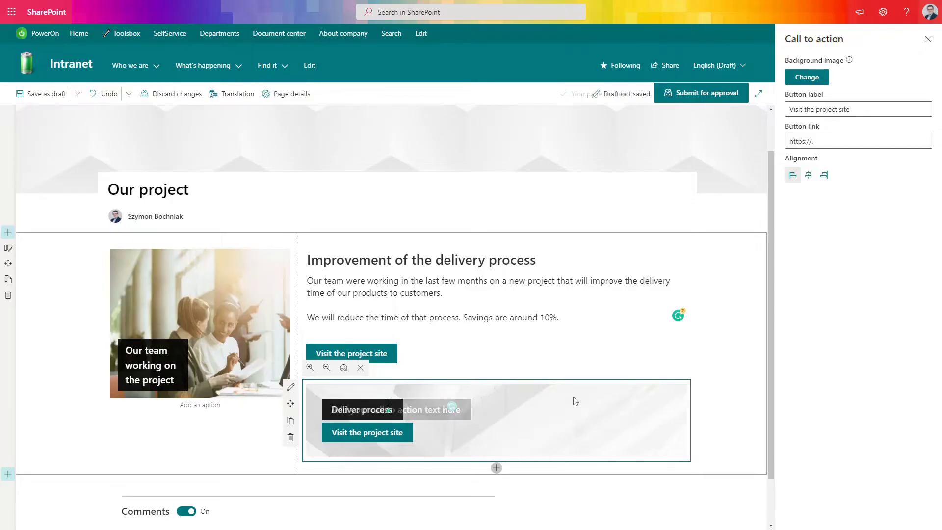
Step: Set the call to action's background to the stock photo of the sunlit team meeting, found by searching for "work"
click(808, 78)
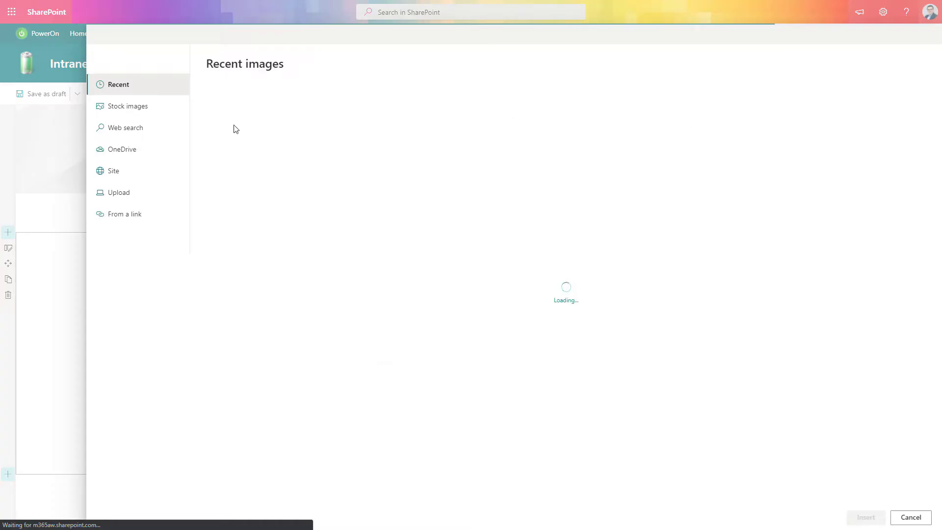
click(152, 116)
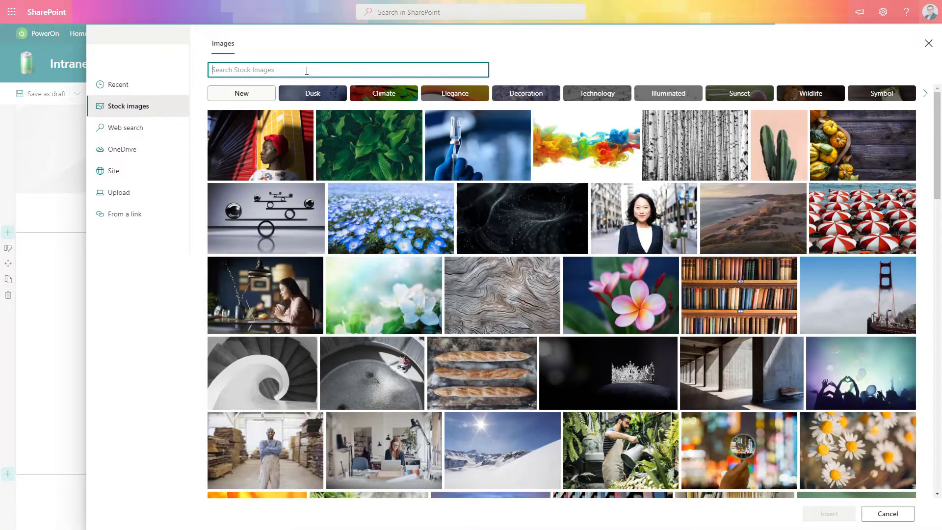
text(work)
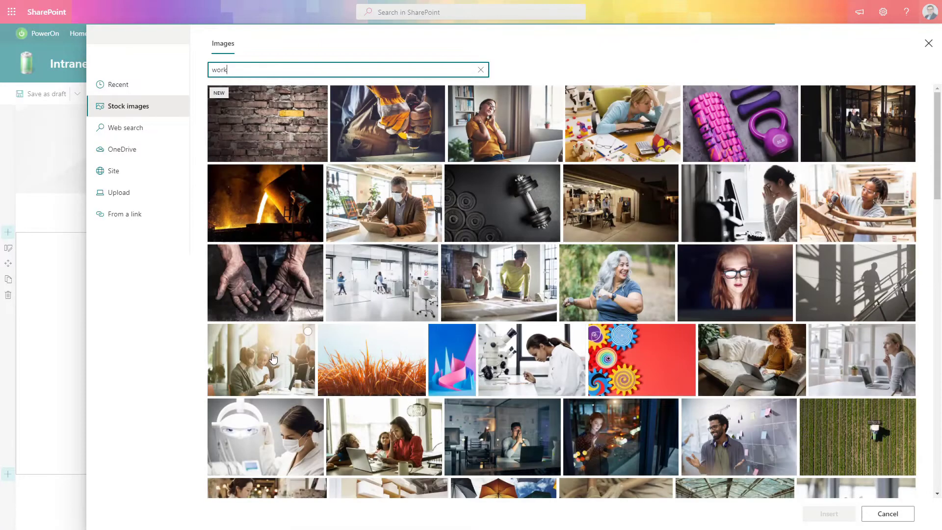
click(273, 359)
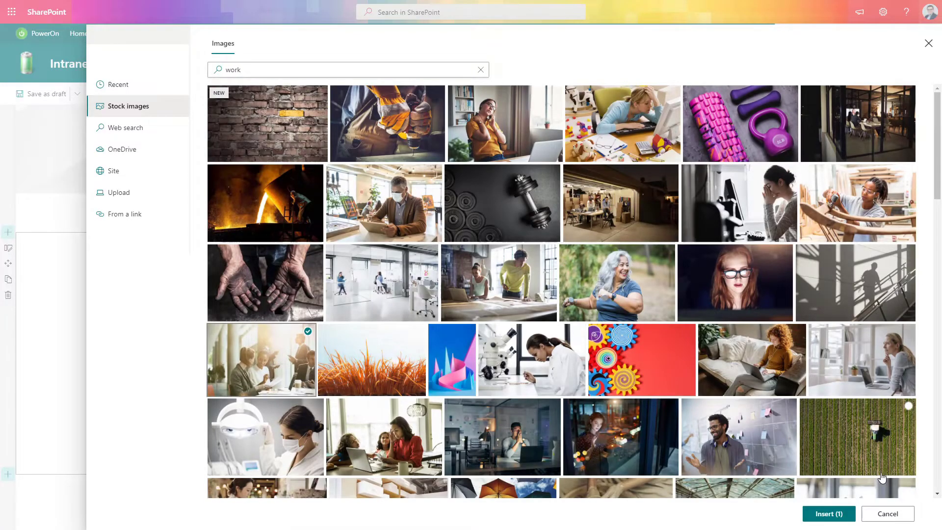
click(829, 514)
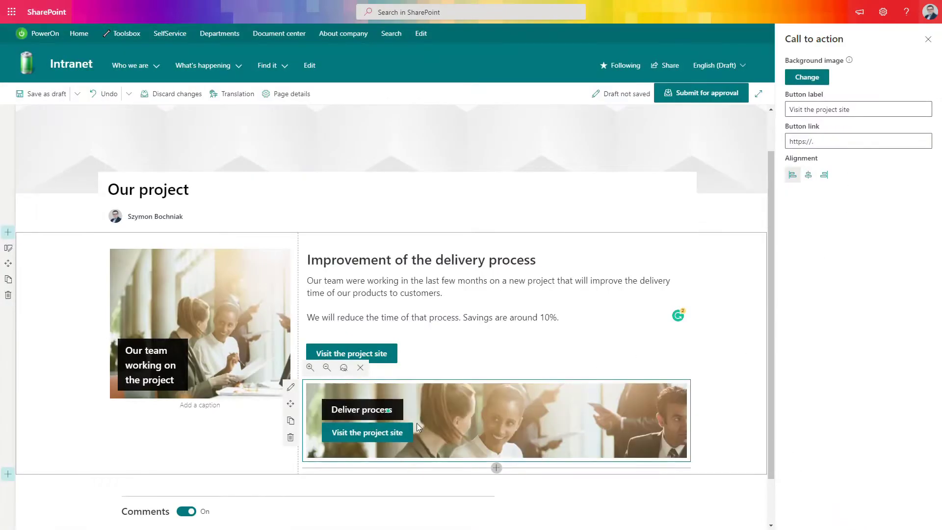
Step: Move the focal point of the call to action's background image higher up in the photo
click(345, 368)
drag(497, 422, 498, 392)
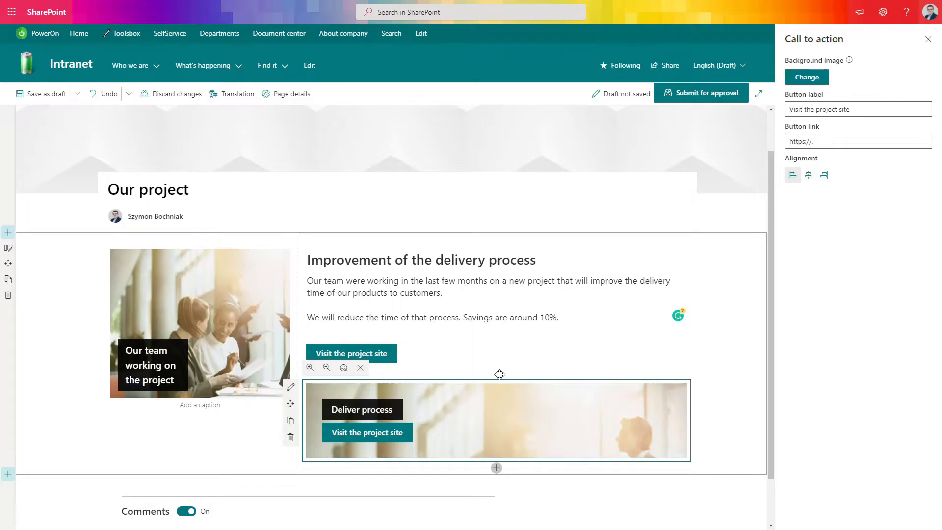
click(734, 341)
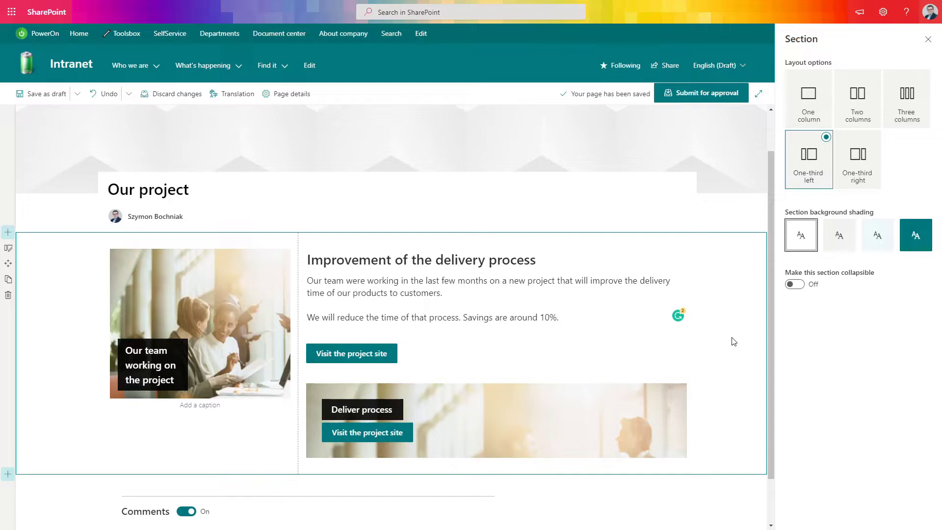
Step: Align the call to action's text and button to the right
click(308, 396)
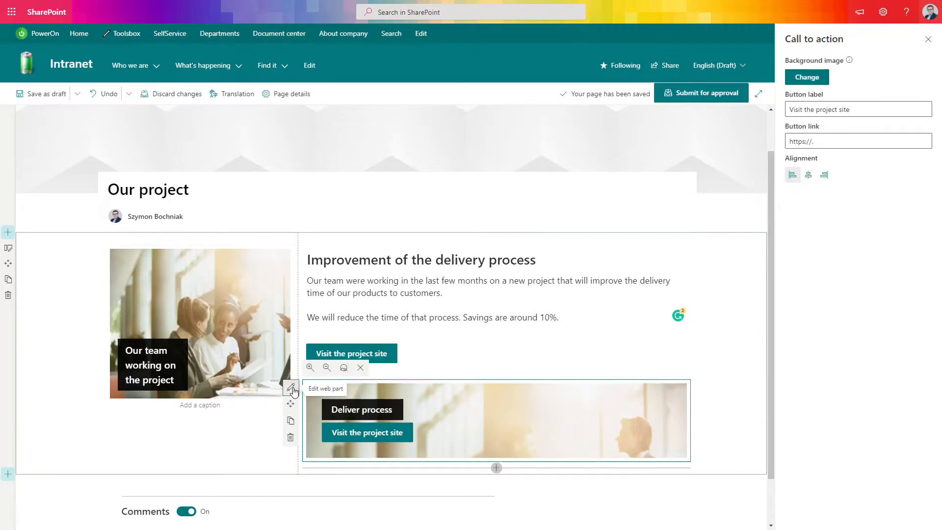
click(827, 177)
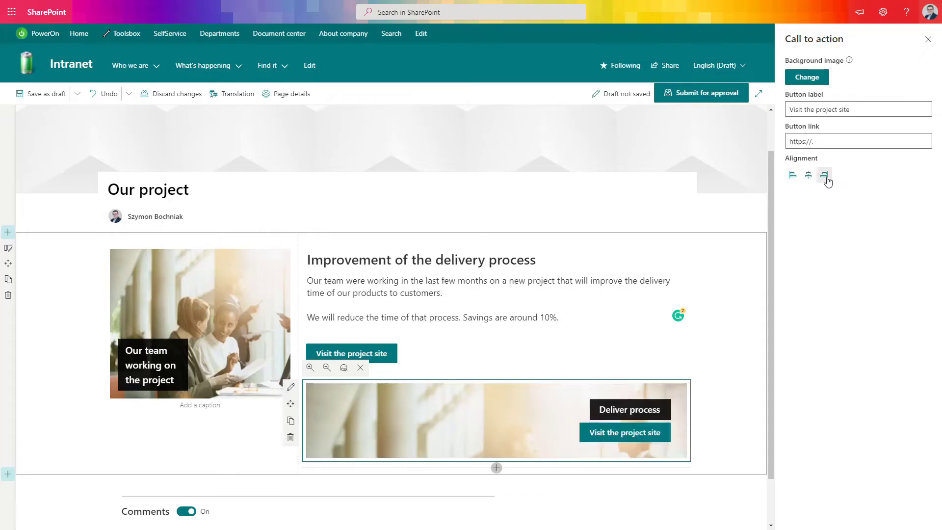
click(602, 345)
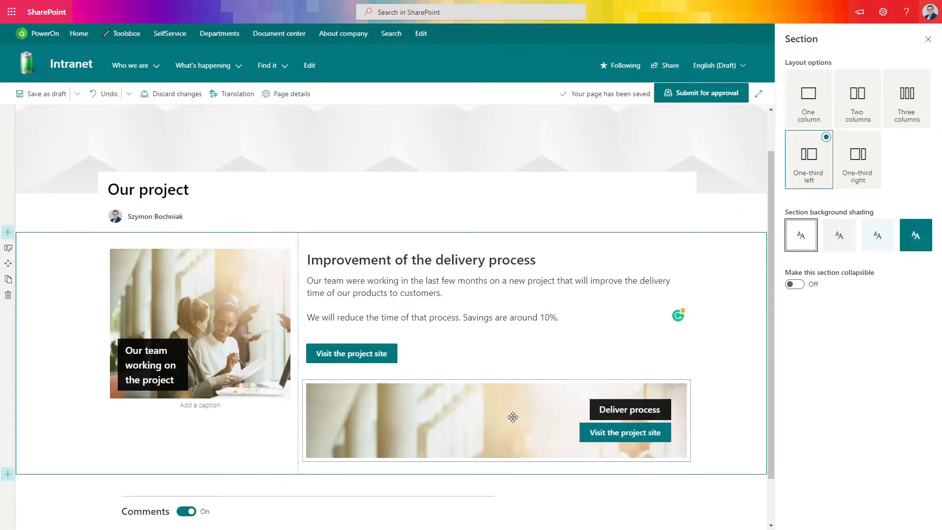
Step: Add a three-column section below the existing one and give it the Strong background shading
scroll(5, 402, down, 1)
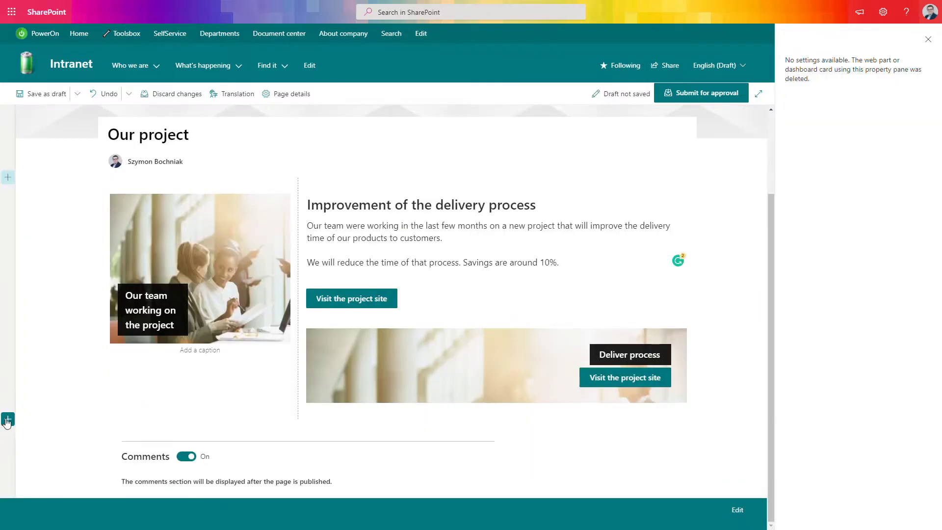
click(8, 420)
click(138, 411)
click(915, 235)
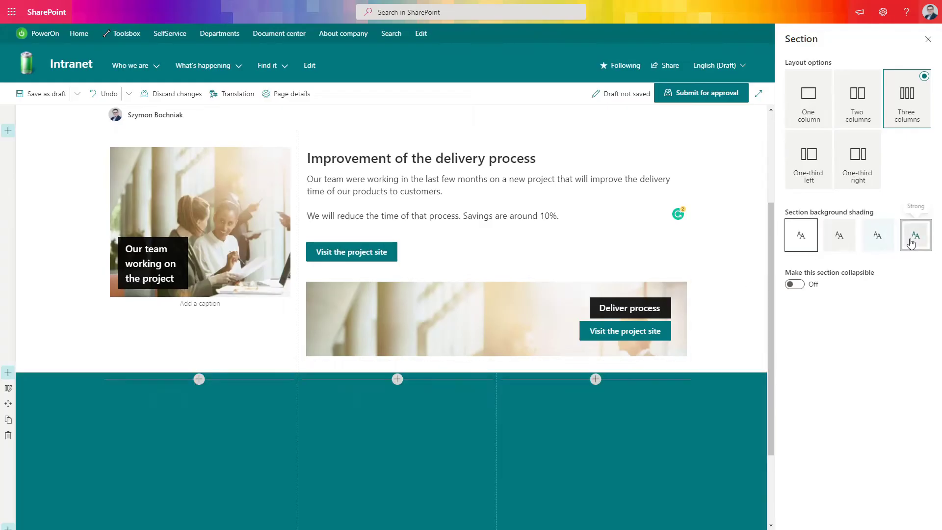
Step: Insert a YouTube web part in the third column of the shaded section
scroll(574, 394, down, 2)
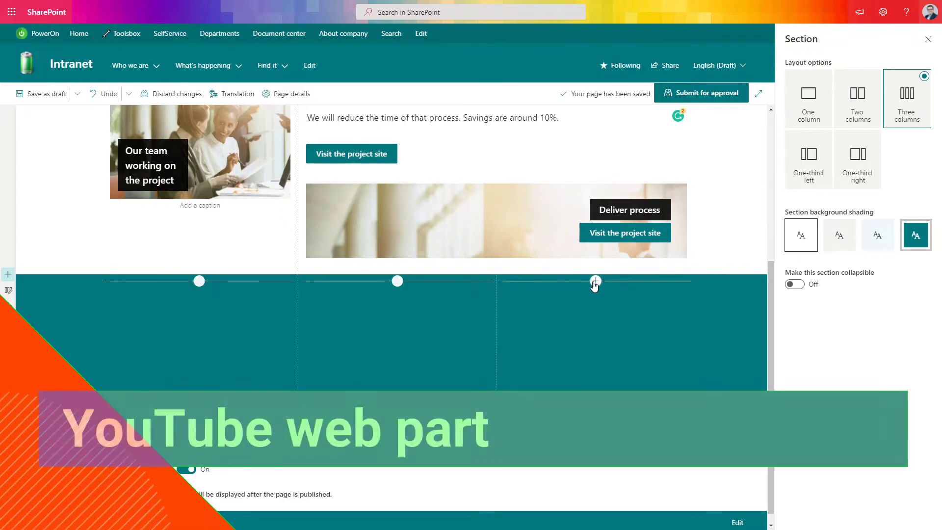
click(595, 282)
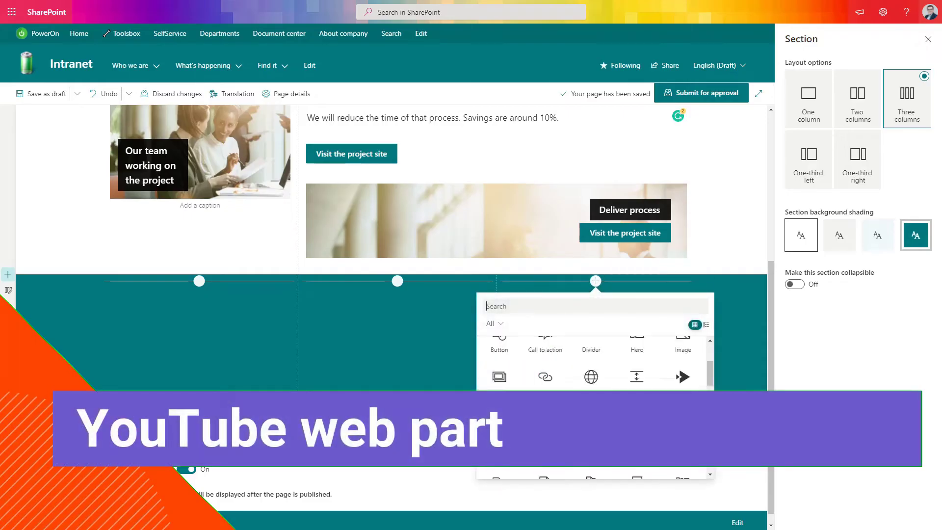
click(592, 447)
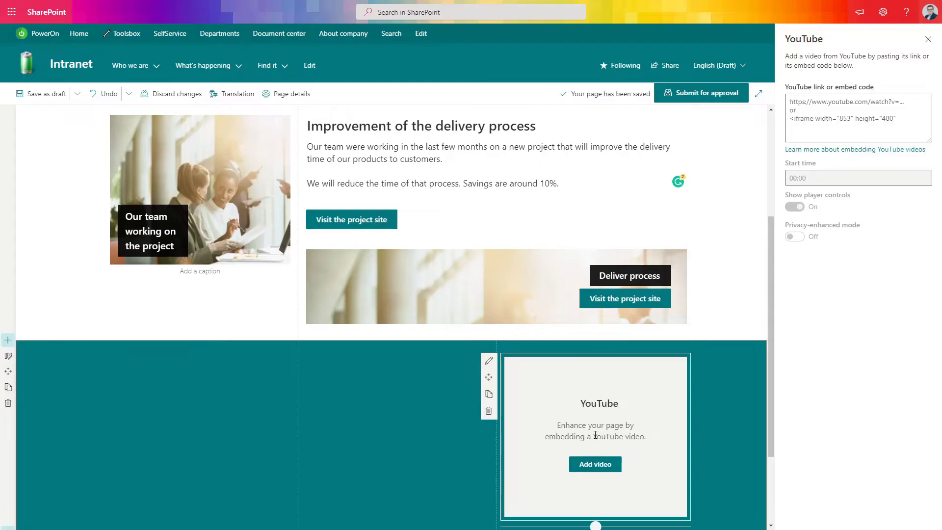
click(490, 361)
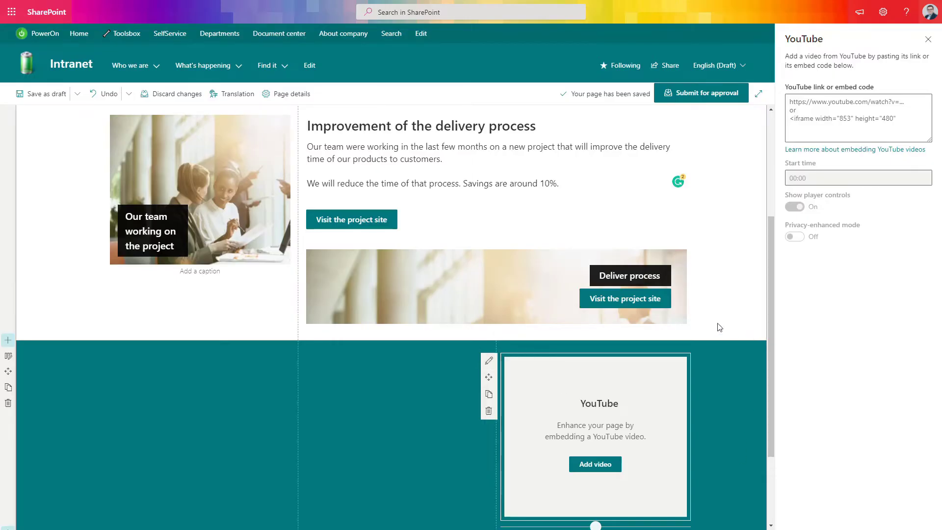
click(838, 107)
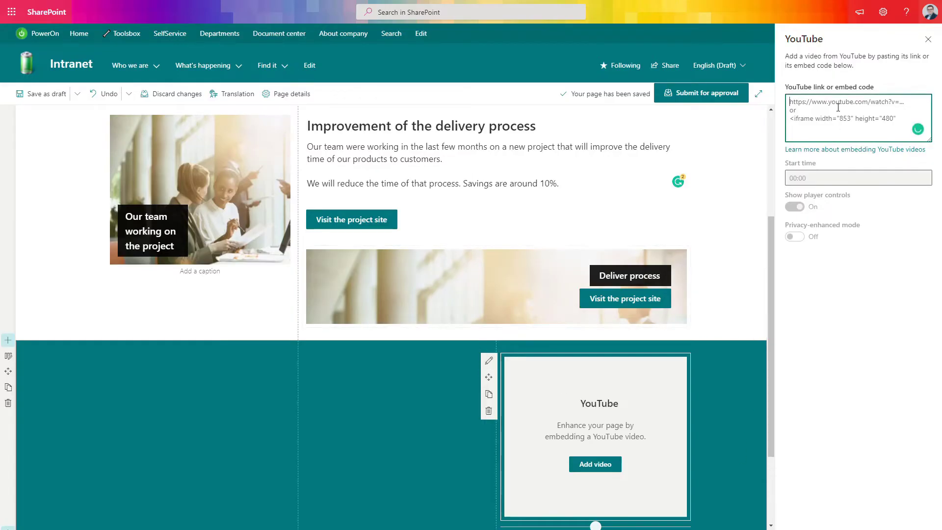
text(https://www.youtube.com/watch?v=hNXnMAkYxvs)
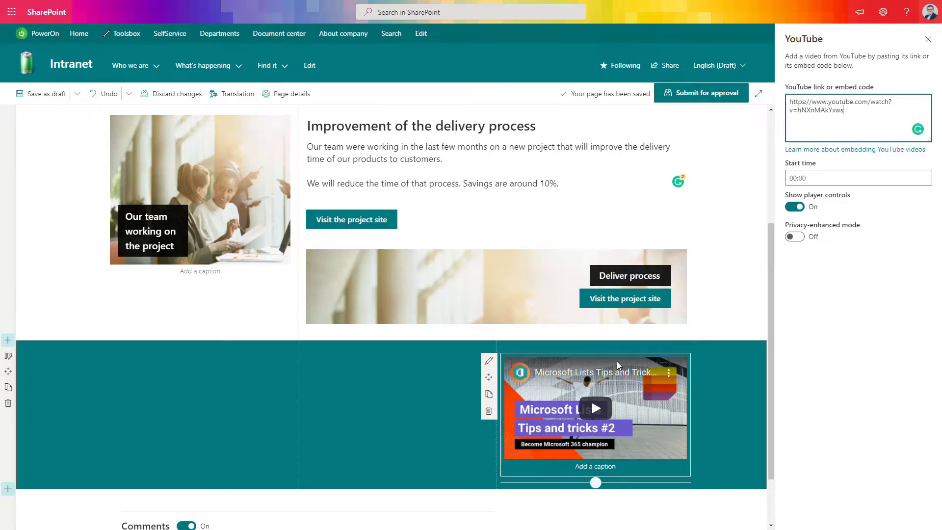
Step: Insert a People web part in the shaded section's second column, title it "Project team" and add three team members
click(423, 380)
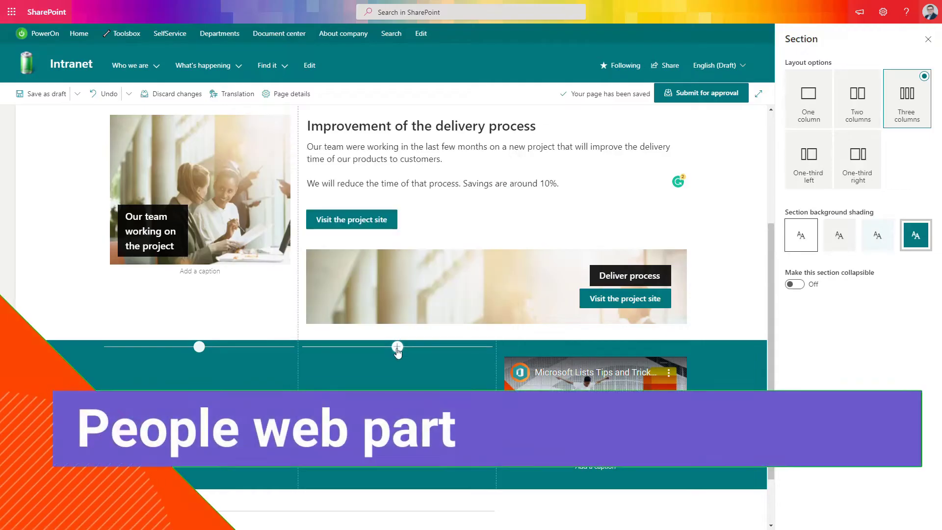
click(397, 347)
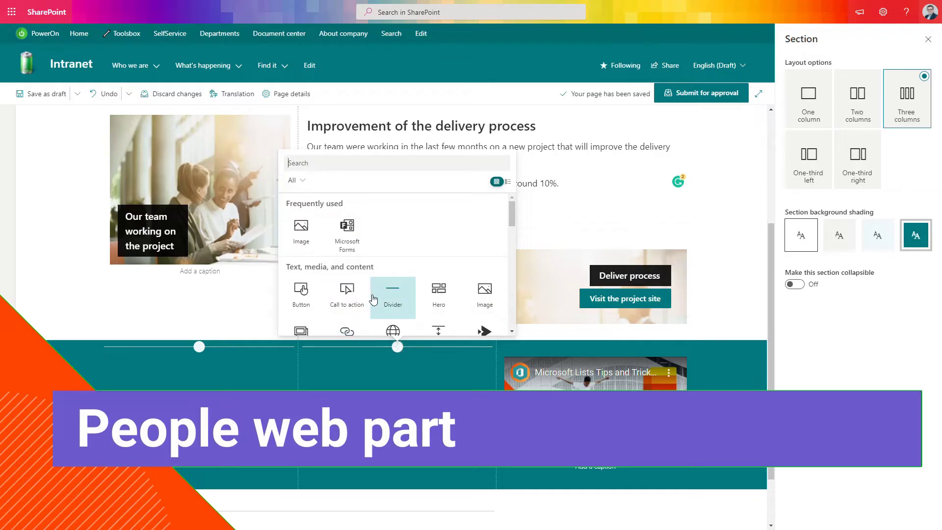
scroll(353, 298, down, 6)
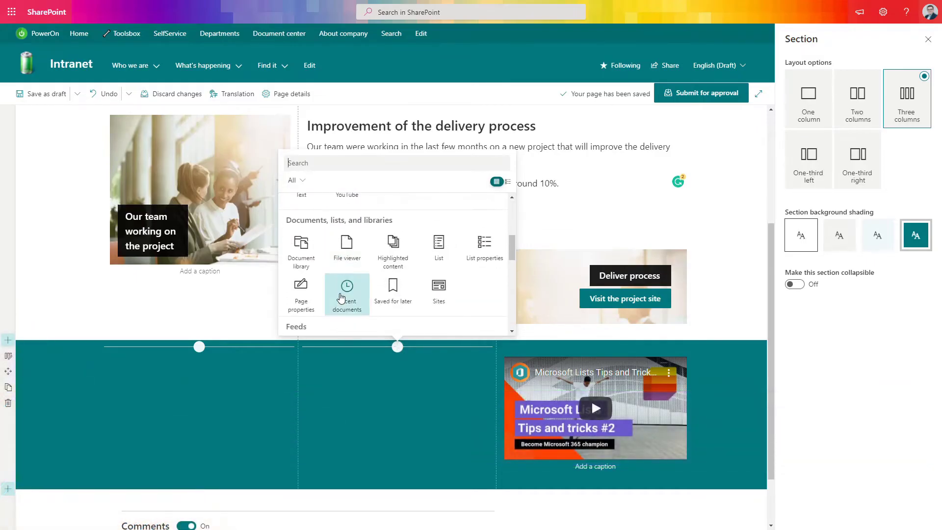
scroll(342, 299, down, 5)
click(307, 302)
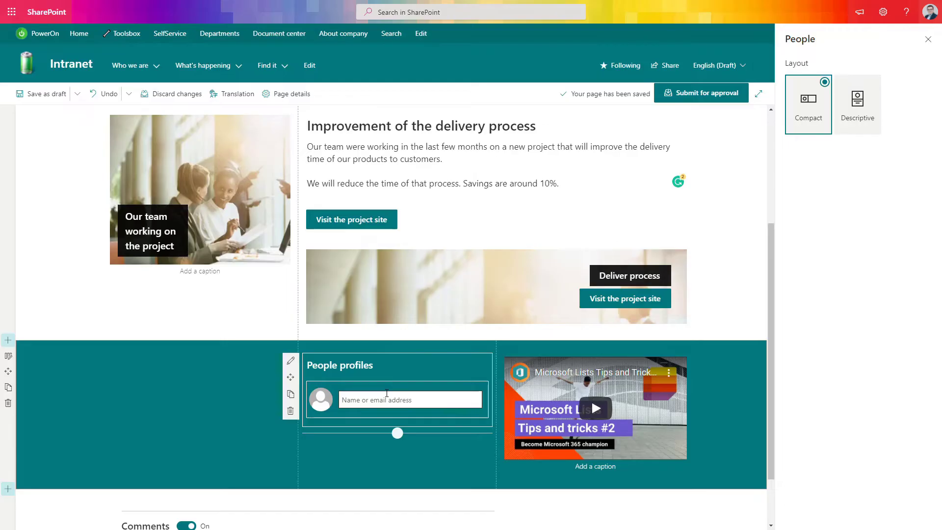
click(343, 395)
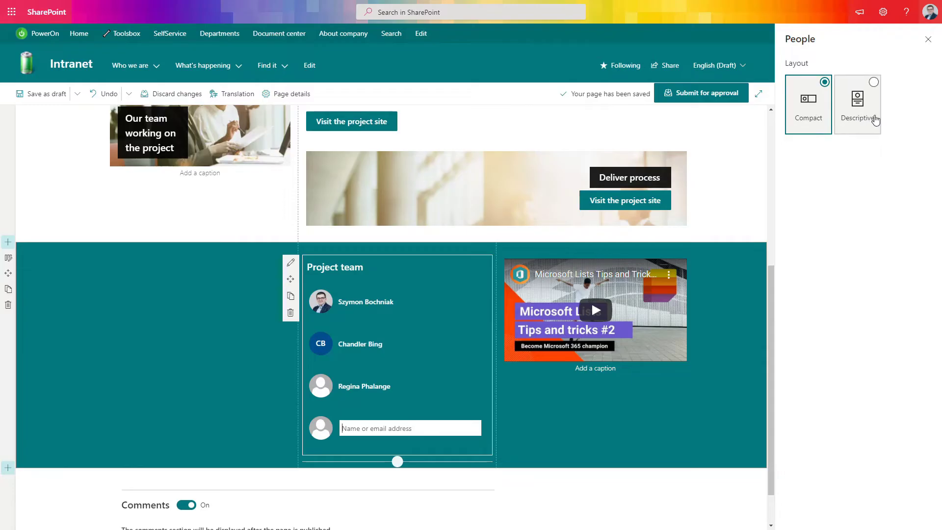
Step: Try the Descriptive layout on the project team profiles, look through the cards and return to the Compact layout
click(877, 90)
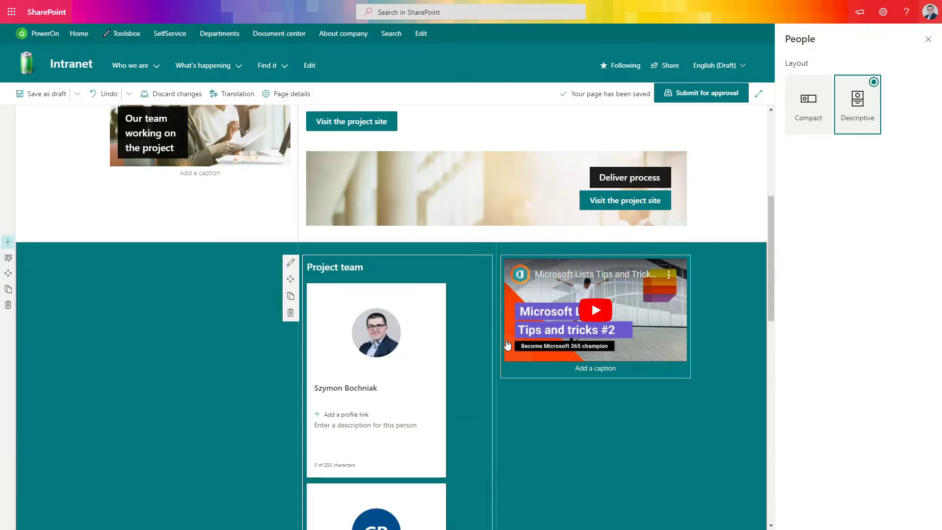
scroll(490, 343, down, 2)
scroll(491, 343, down, 10)
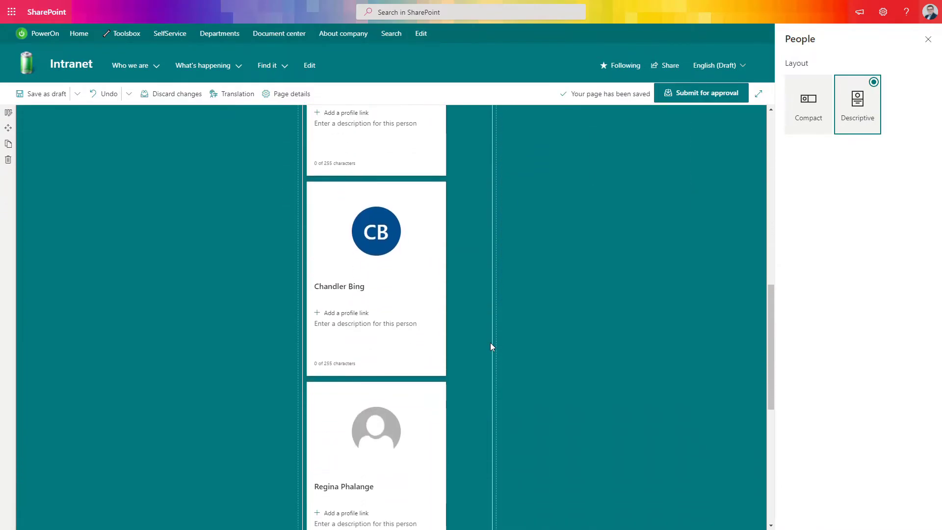
scroll(491, 343, down, 2)
scroll(491, 343, up, 14)
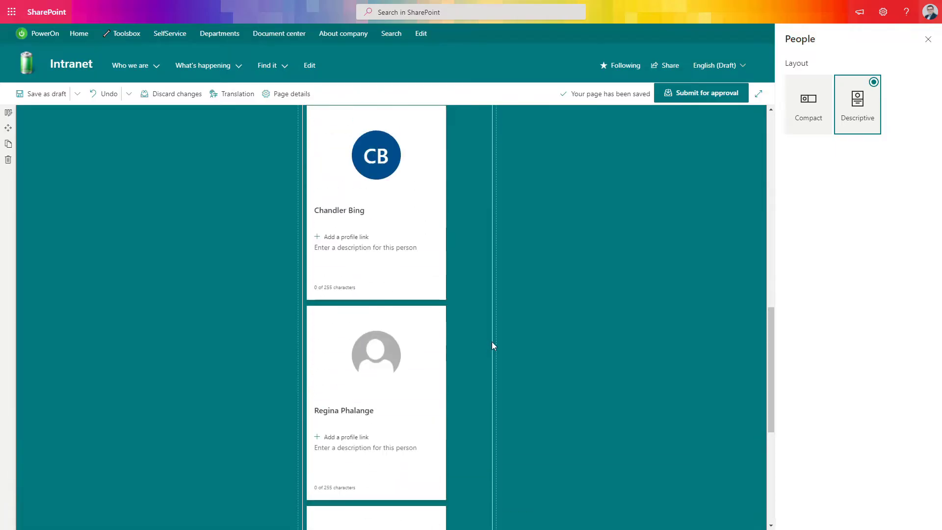
click(820, 91)
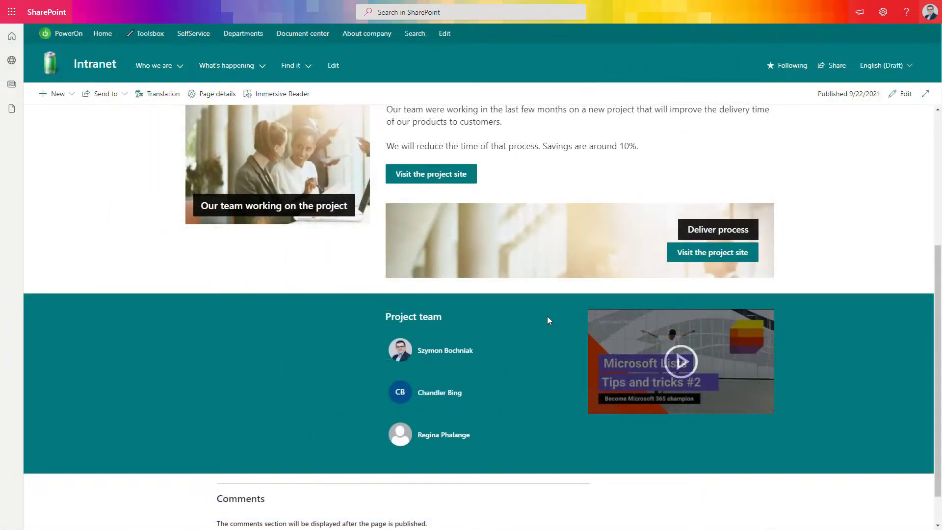
Step: Review the saved page and examine the first team member's profile card and full profile details
scroll(548, 314, up, 3)
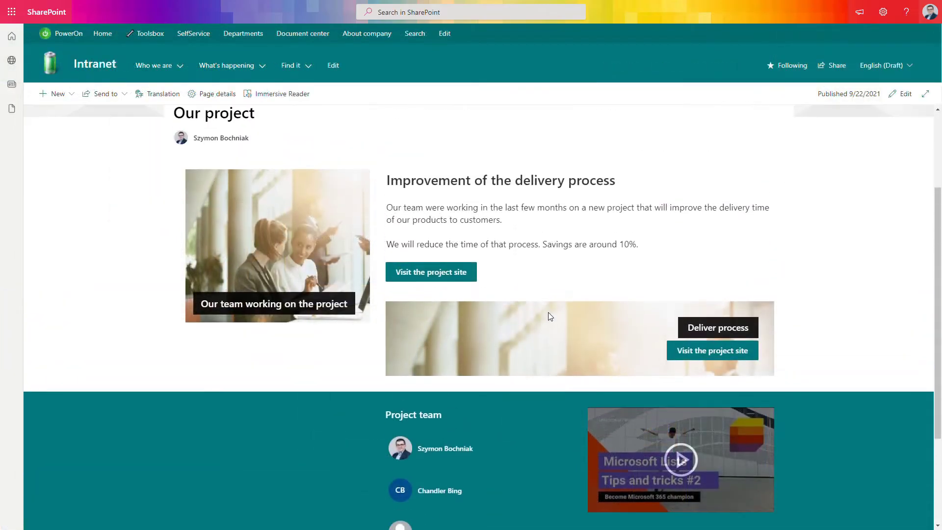
scroll(549, 314, down, 3)
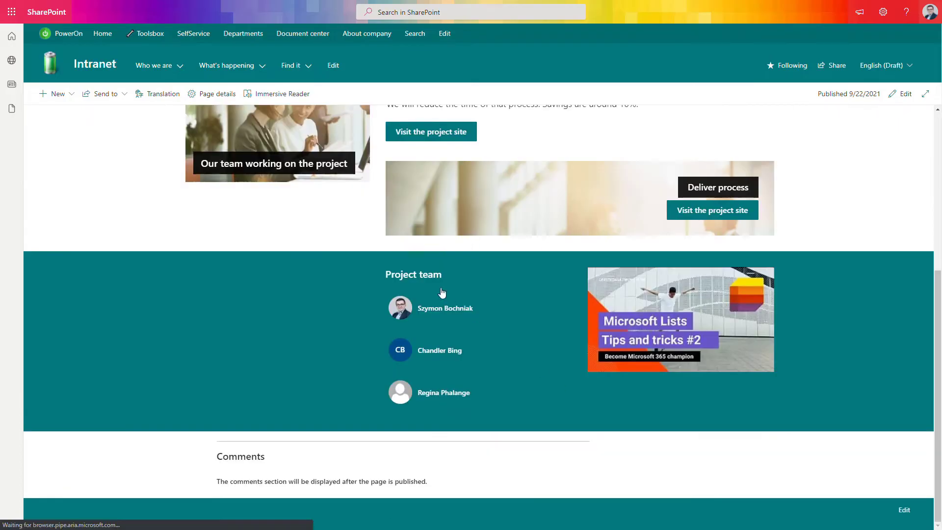
click(417, 309)
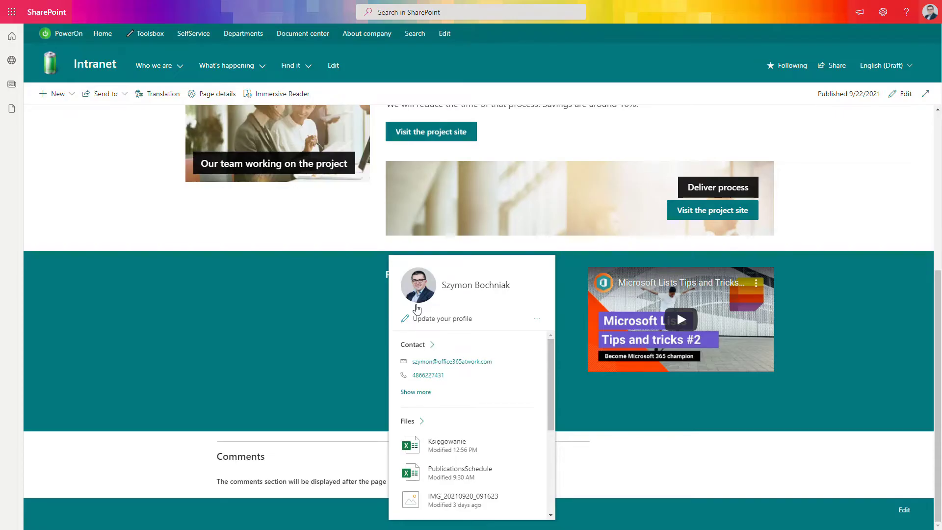
scroll(439, 407, down, 3)
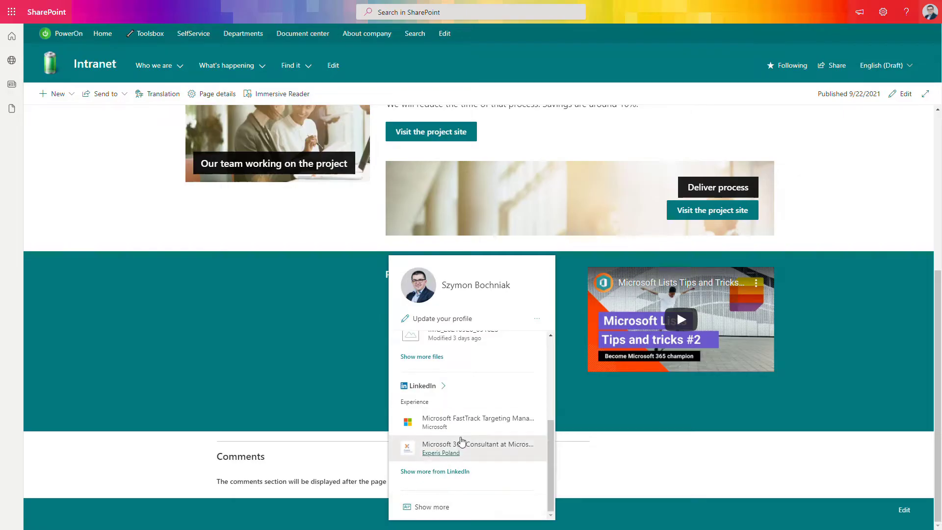
click(446, 391)
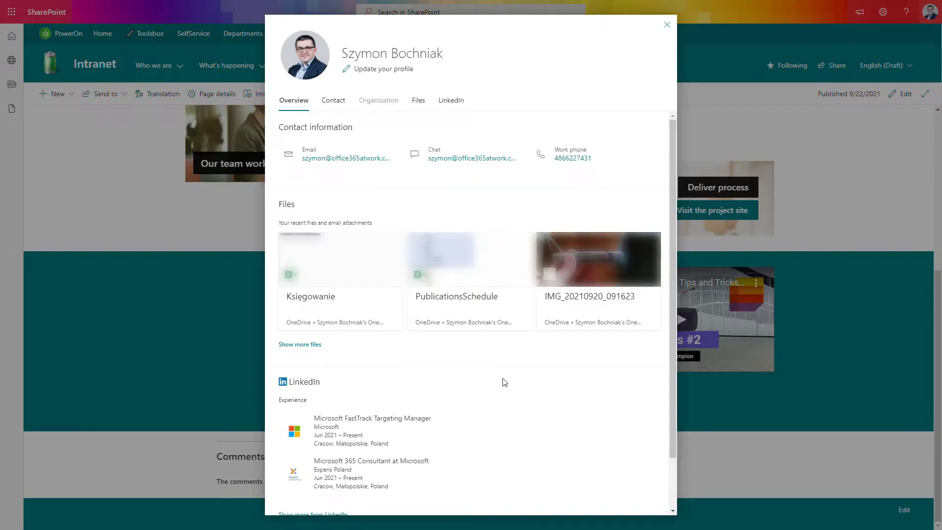
click(166, 399)
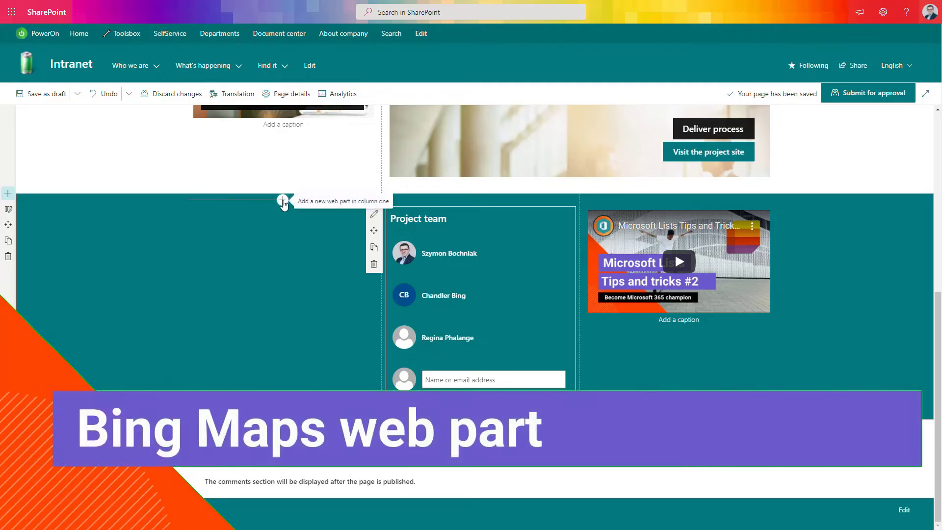
Step: Find the Bing Maps web part by searching for "map" and insert it in the shaded section's first column
click(283, 202)
click(283, 201)
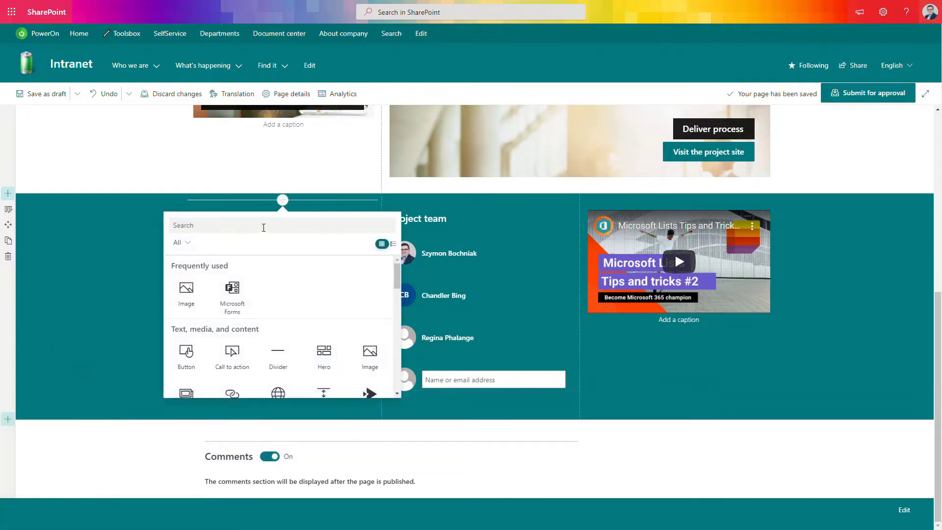
text(map)
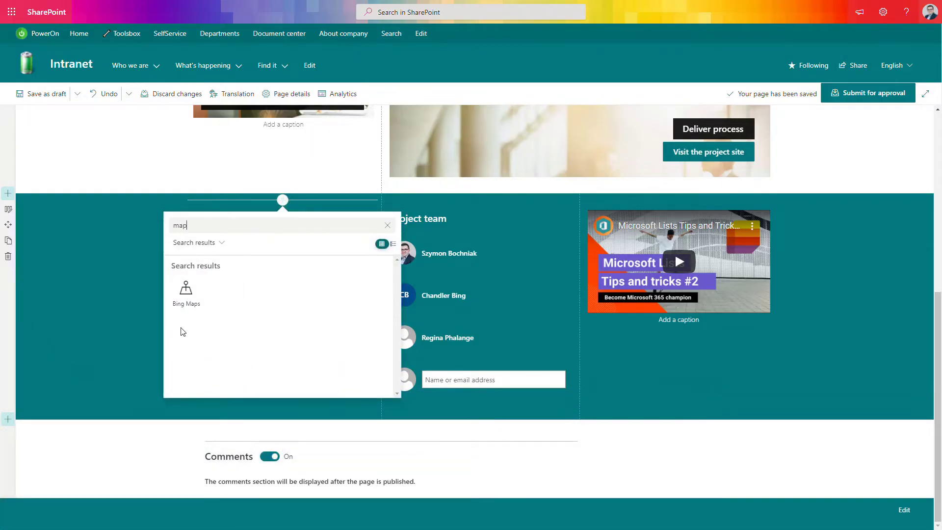
click(186, 300)
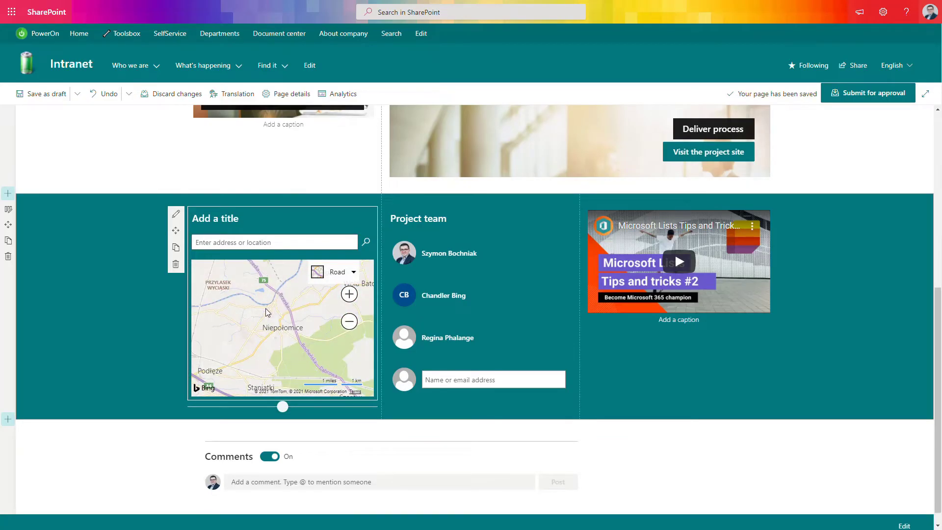
Step: Search the map for "microsoft corporation" and pin the first suggested location in Redmond
click(350, 322)
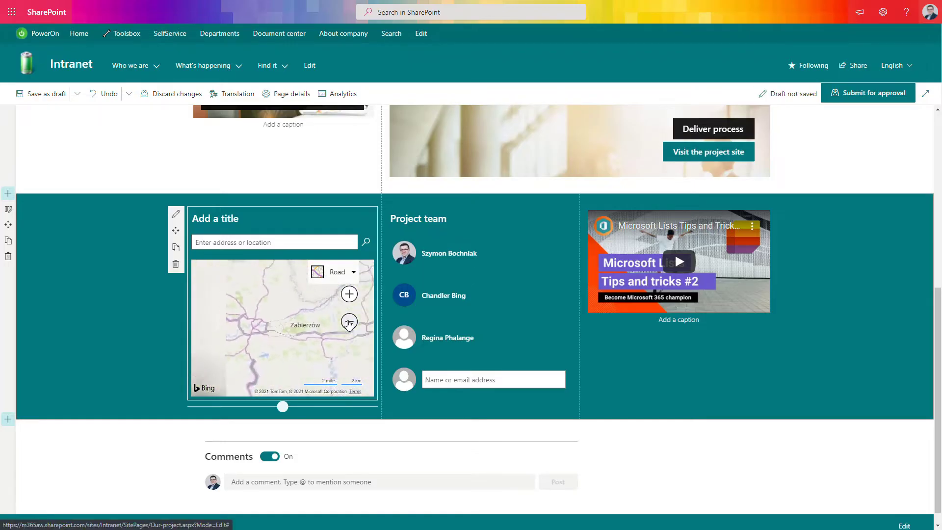
scroll(344, 324, up, 5)
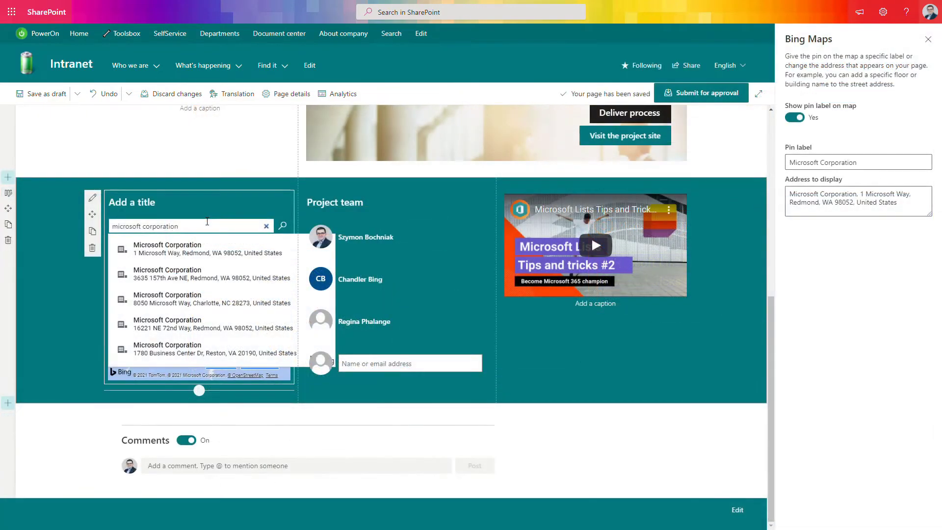
click(228, 257)
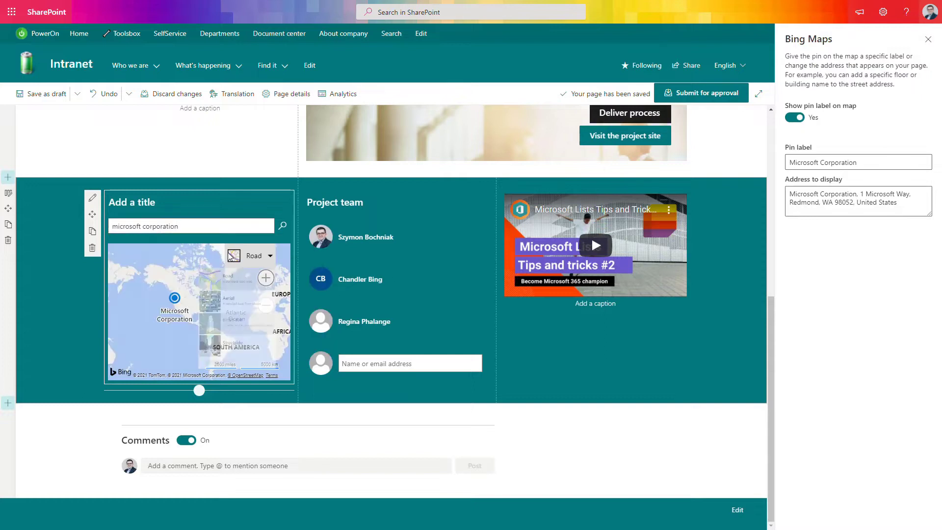
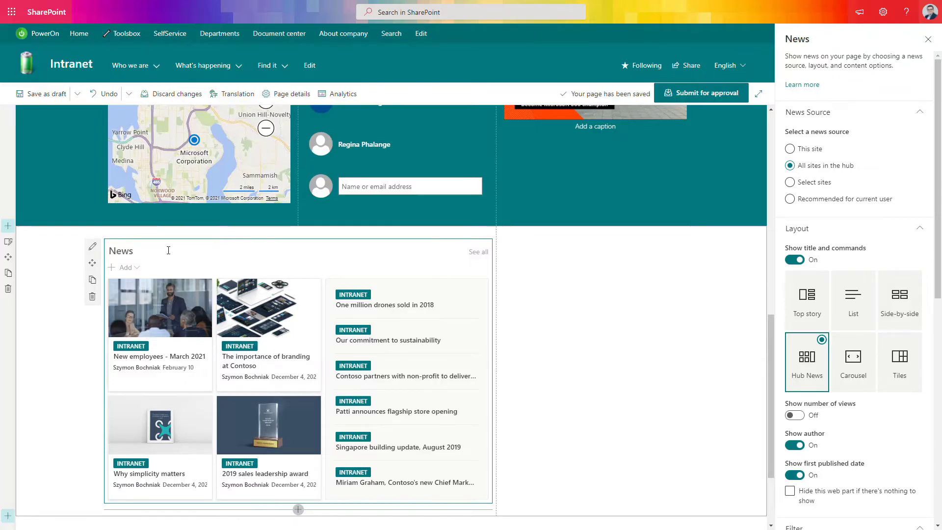
Step: Title the news web part "News", compare its List, Hub News, Carousel and Tiles layouts, and set it to Top story
text(News)
click(815, 306)
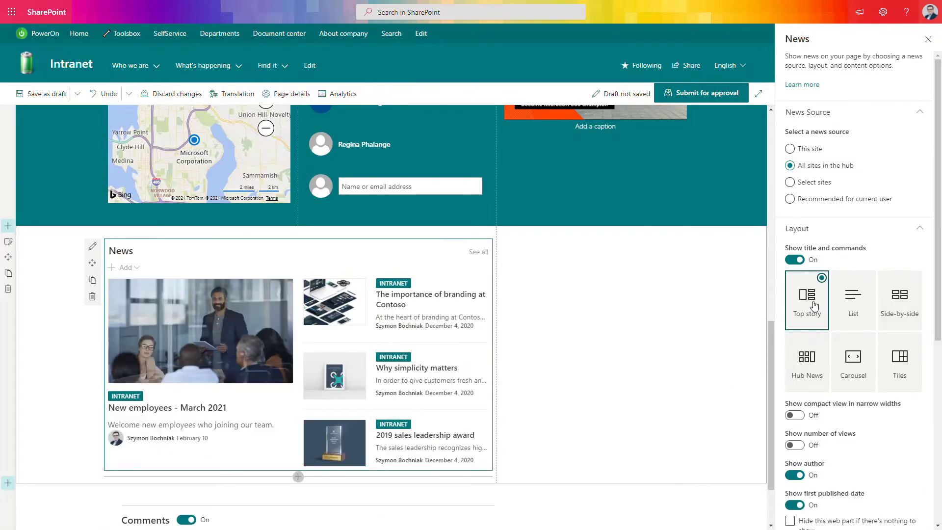
click(852, 309)
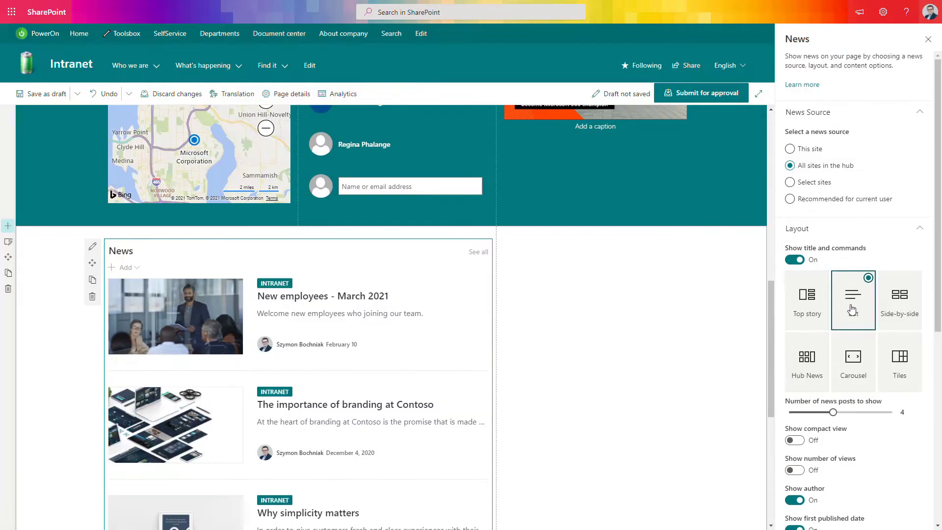
click(907, 305)
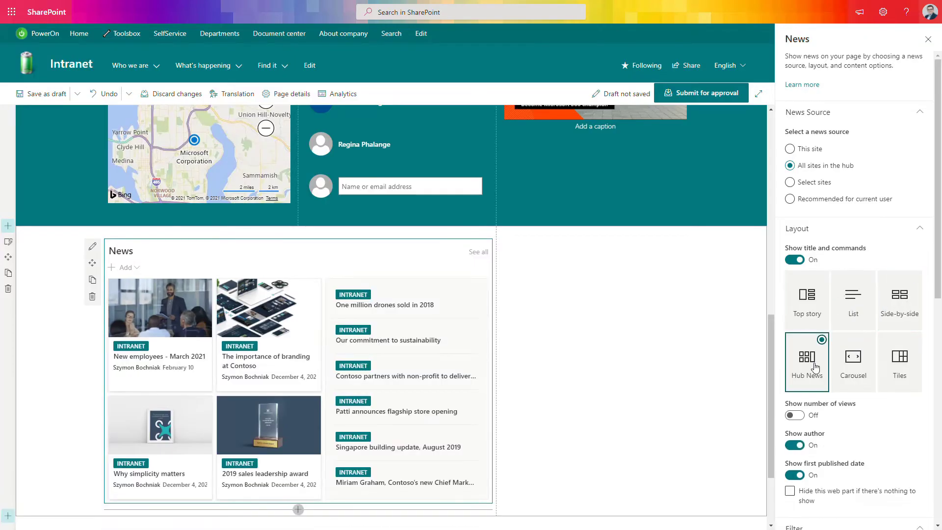
click(842, 372)
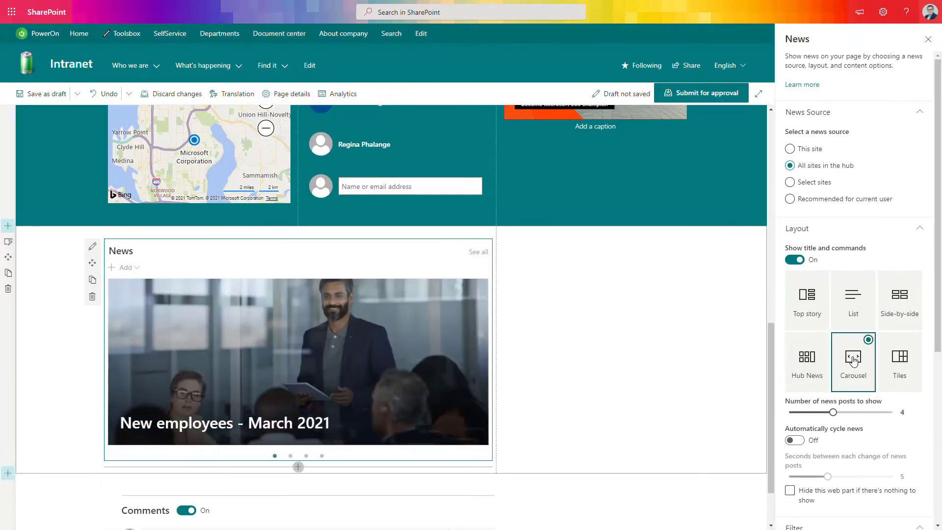
click(887, 361)
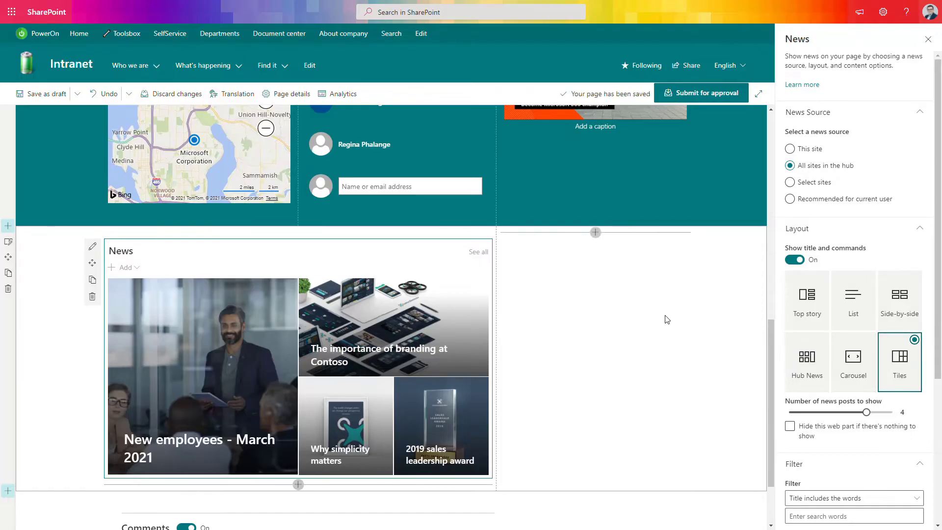
click(811, 313)
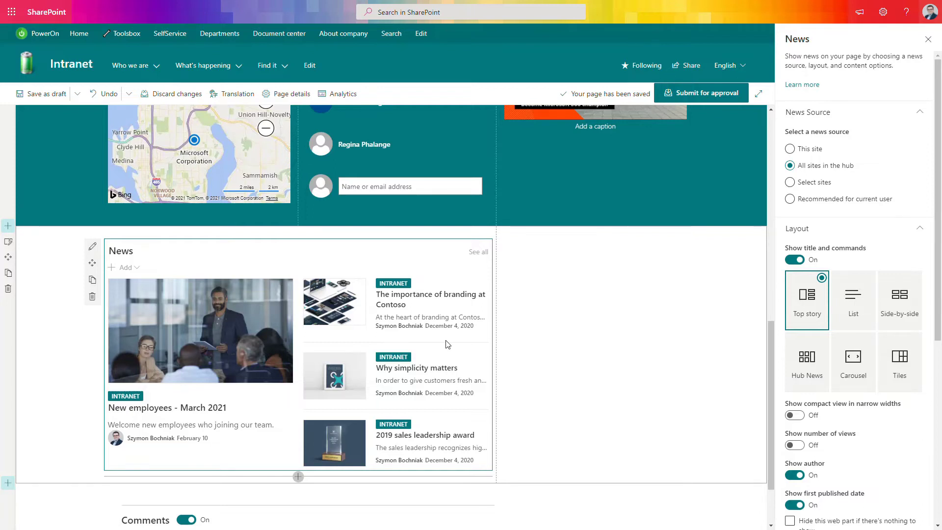
Step: Turn on the number of views for the news posts and review the filter, audience targeting and organizing options
scroll(447, 344, down, 1)
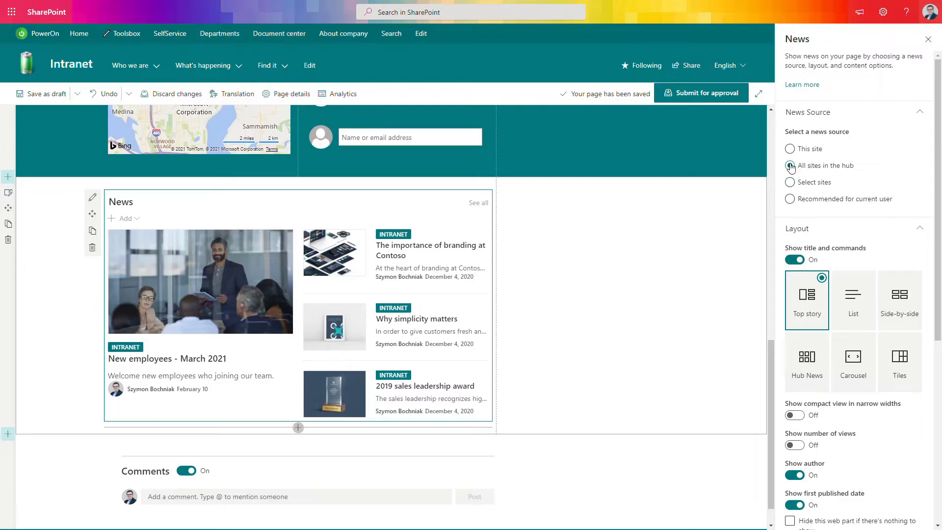
scroll(791, 167, down, 4)
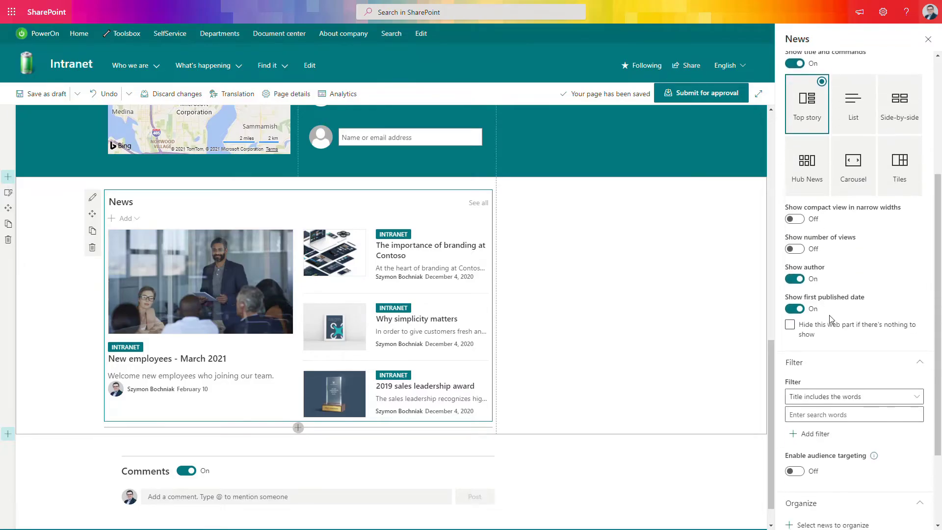
click(799, 249)
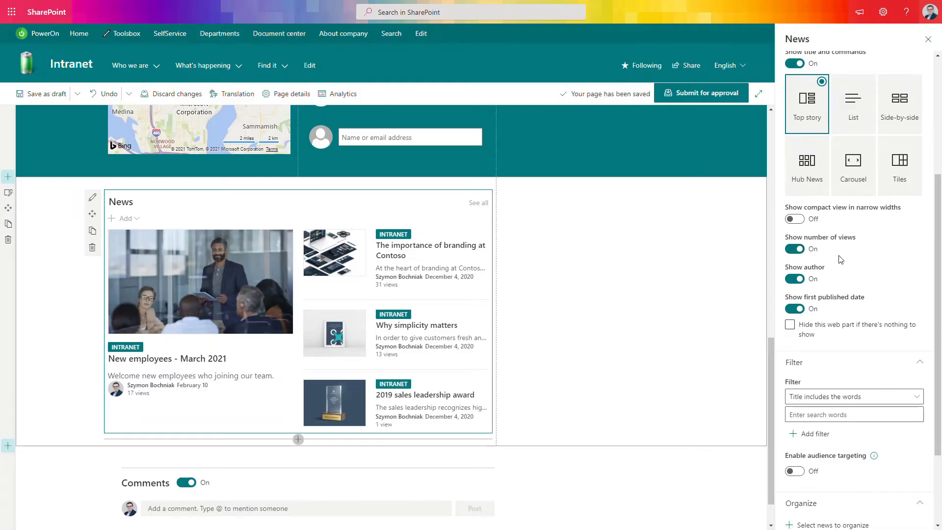
scroll(843, 281, down, 2)
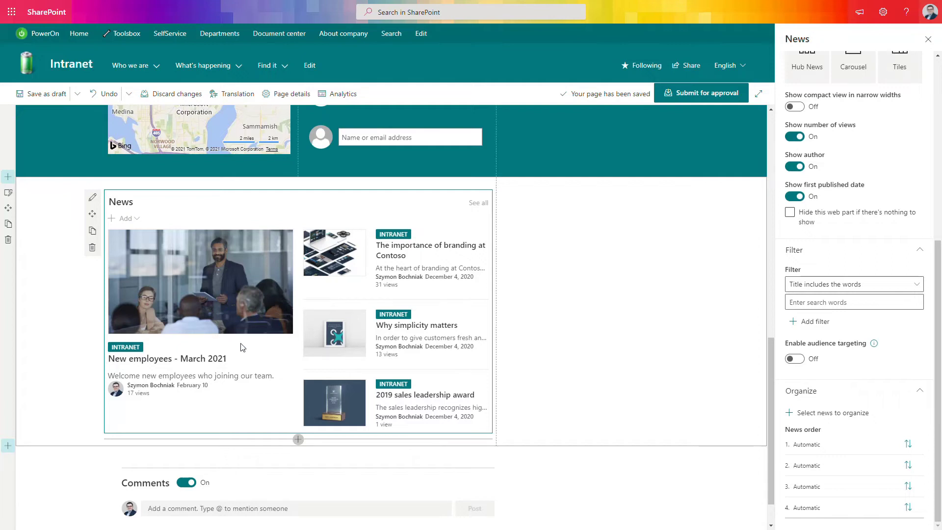
Step: Insert a Hero web part below the News web part in the section's wide column
scroll(891, 211, up, 5)
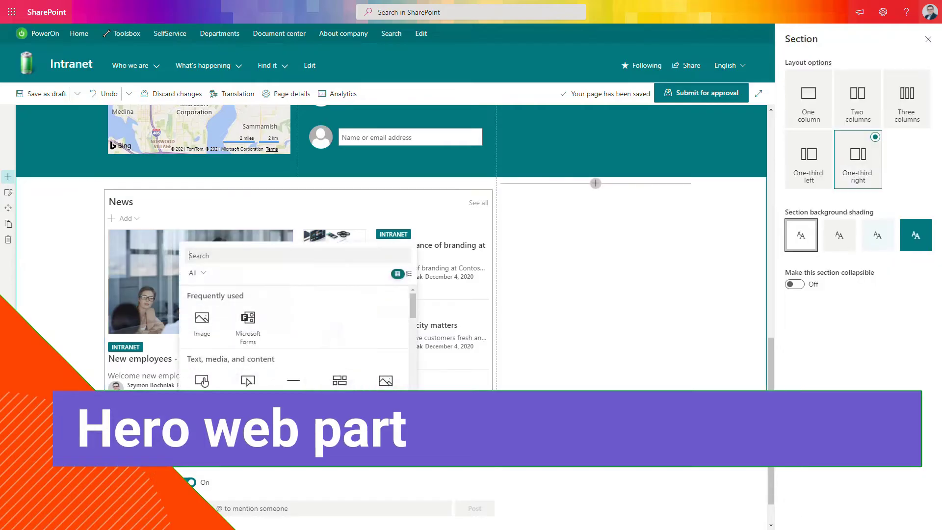
scroll(293, 344, down, 1)
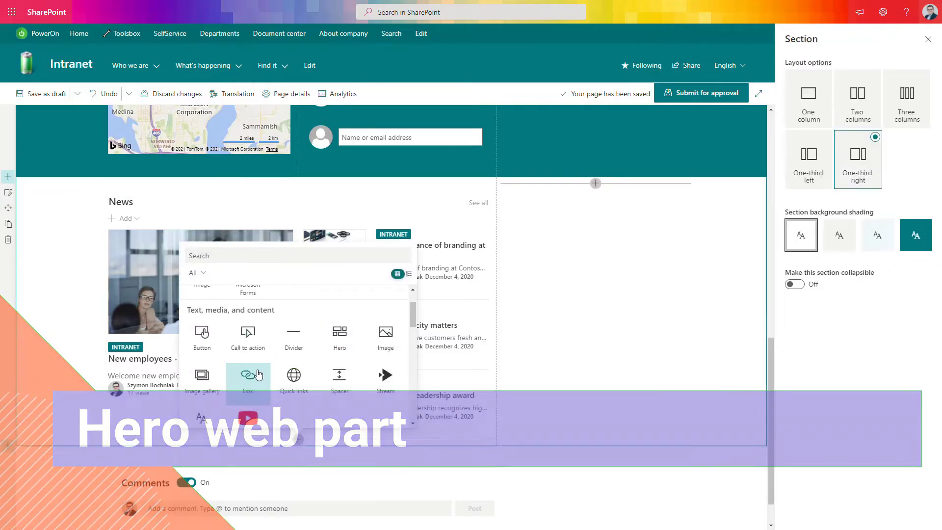
click(339, 337)
scroll(338, 337, down, 4)
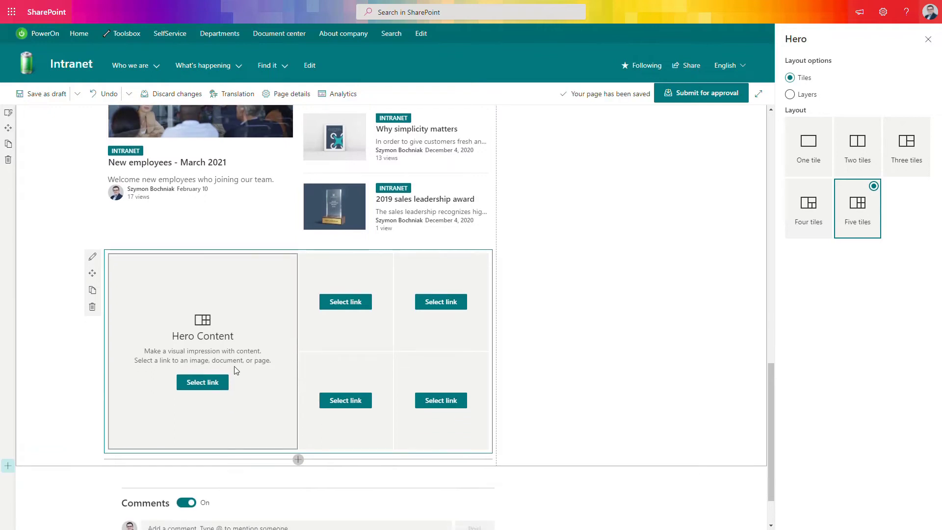
Step: Change the News web part's layout to Tiles
scroll(234, 371, up, 2)
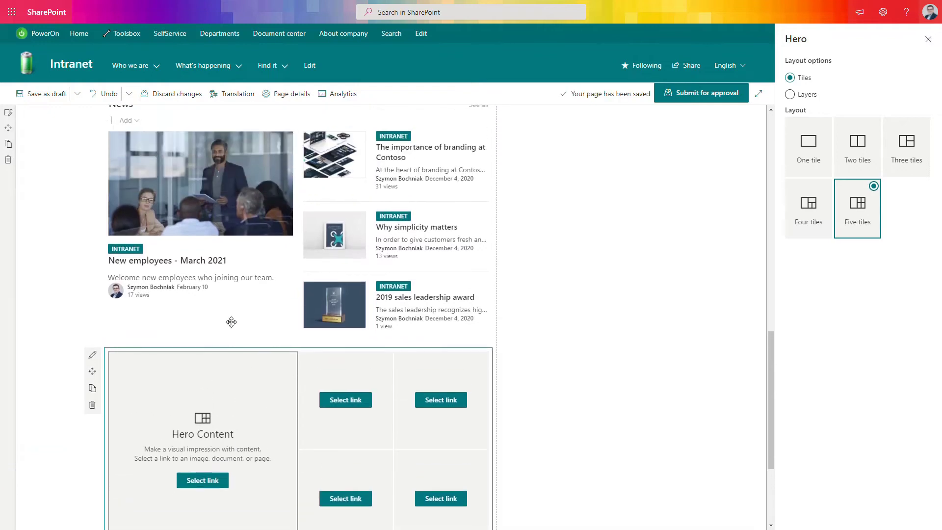
click(444, 341)
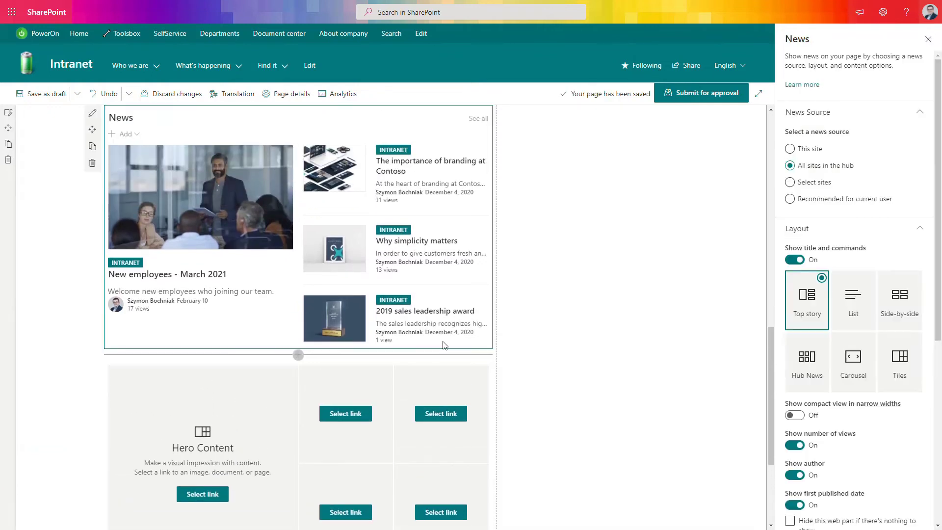
click(796, 378)
click(906, 379)
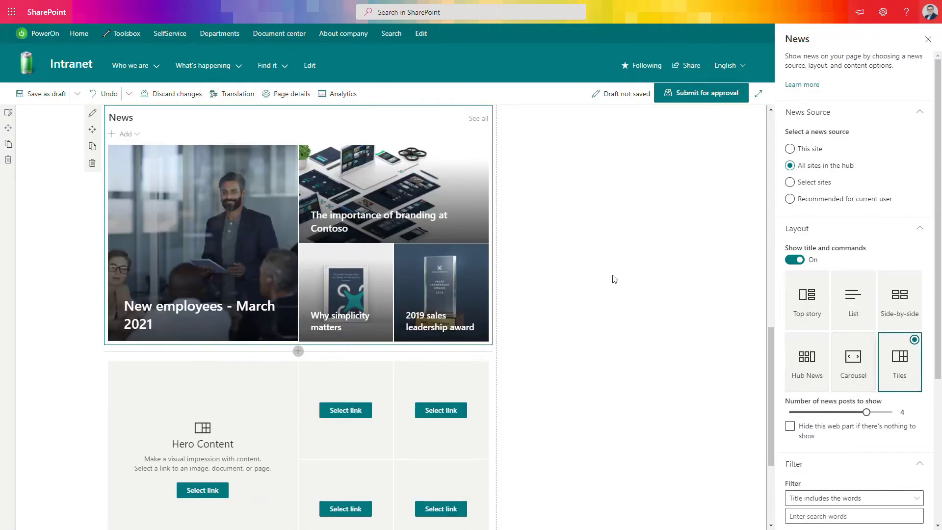
Step: Link the large Hero tile to the "Why simplicity matters" page with its title hidden, and expand its call-to-action options
scroll(235, 311, down, 2)
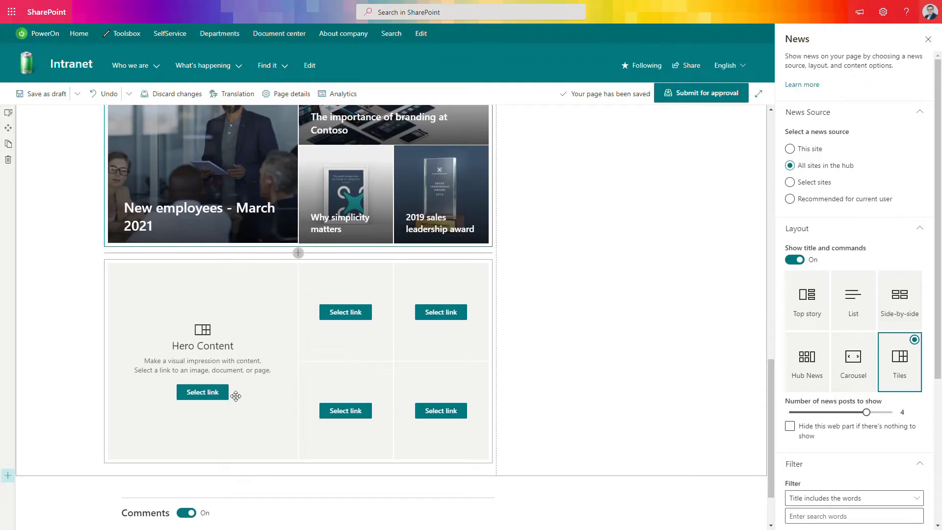
click(210, 393)
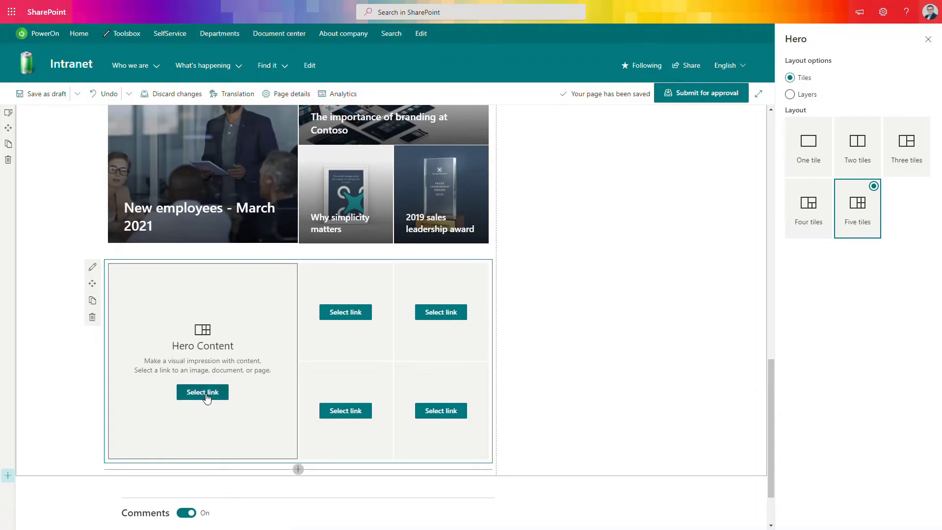
click(205, 391)
double_click(323, 292)
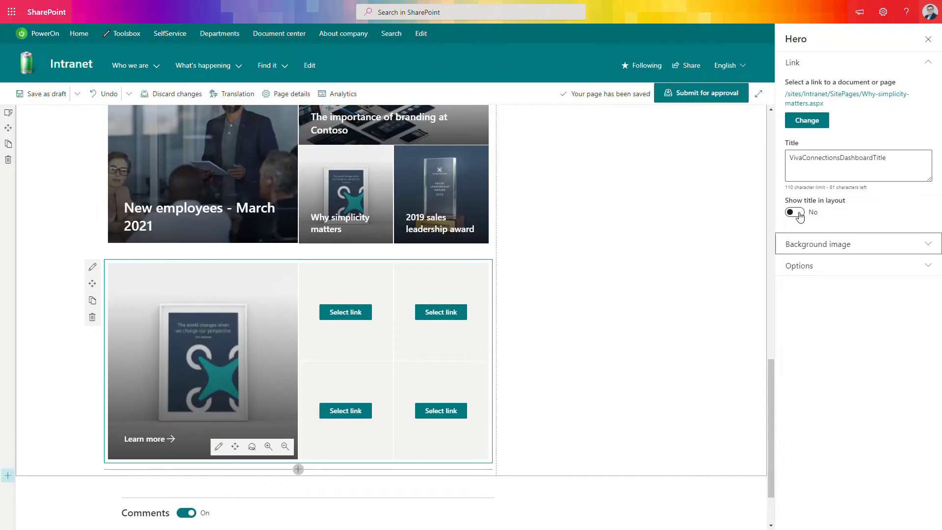
click(818, 267)
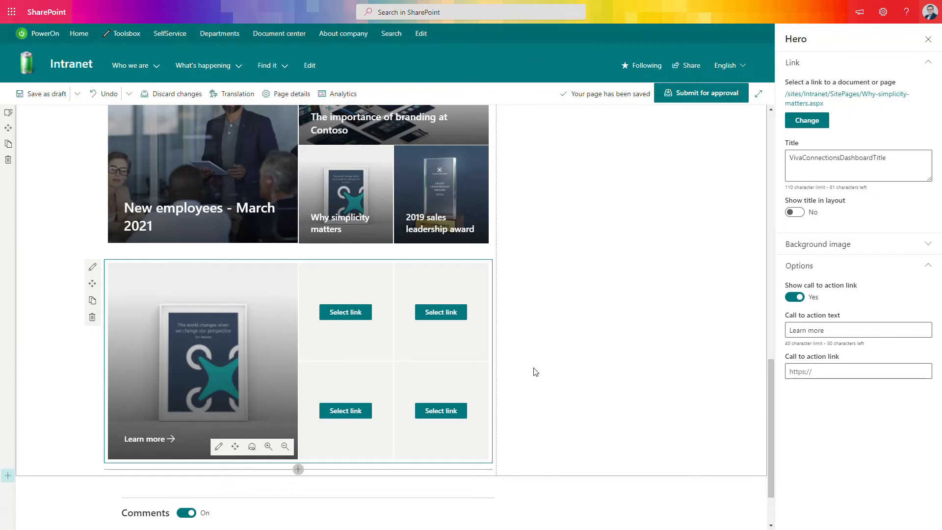
Step: Look over the whole page and compare the tiled News web part with the Hero web part below it
scroll(607, 321, up, 1)
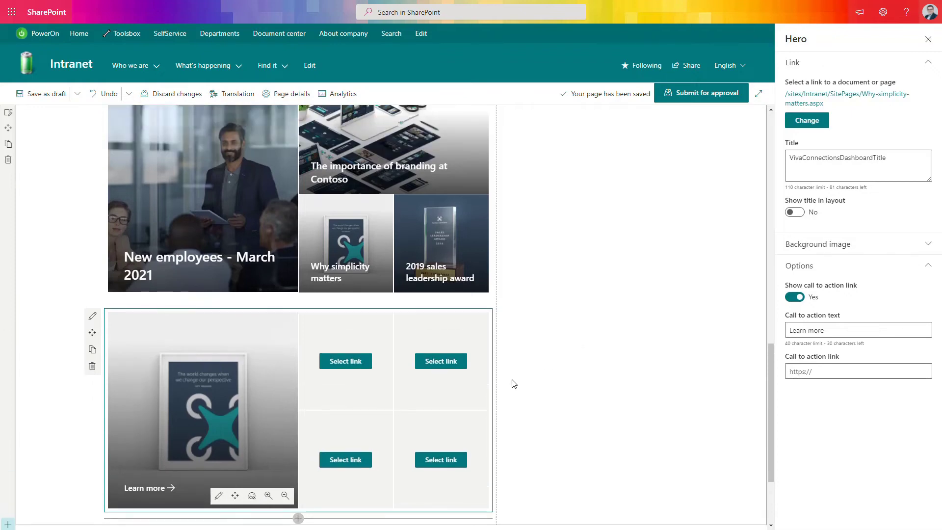
scroll(512, 381, up, 10)
scroll(404, 183, up, 3)
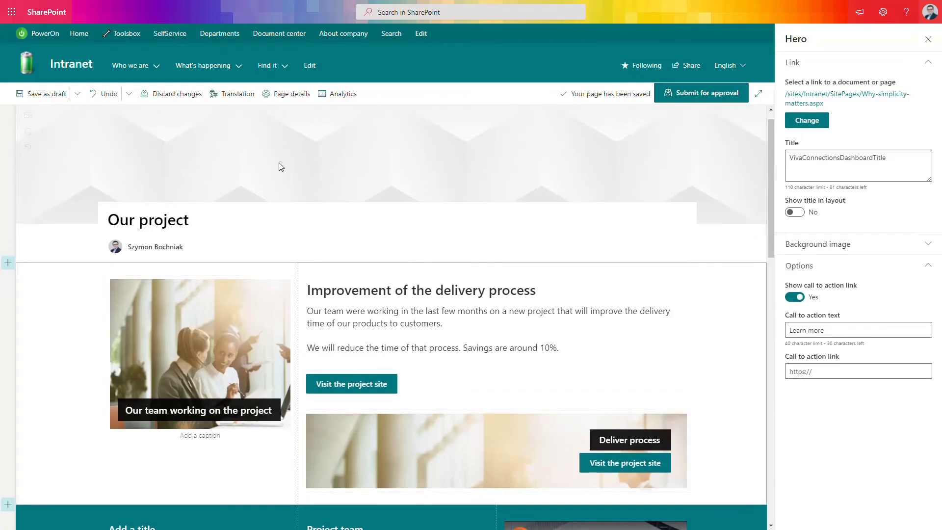
scroll(279, 402, down, 8)
scroll(279, 401, down, 8)
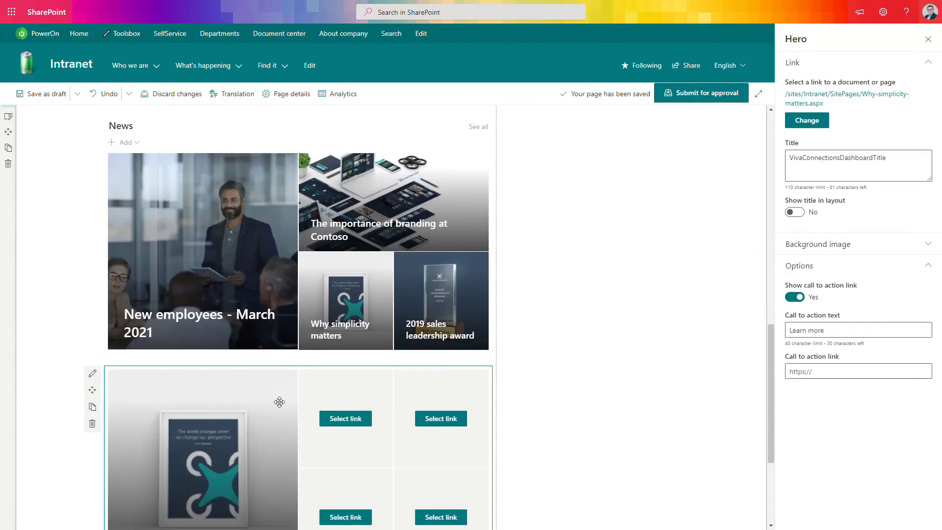
scroll(510, 362, up, 2)
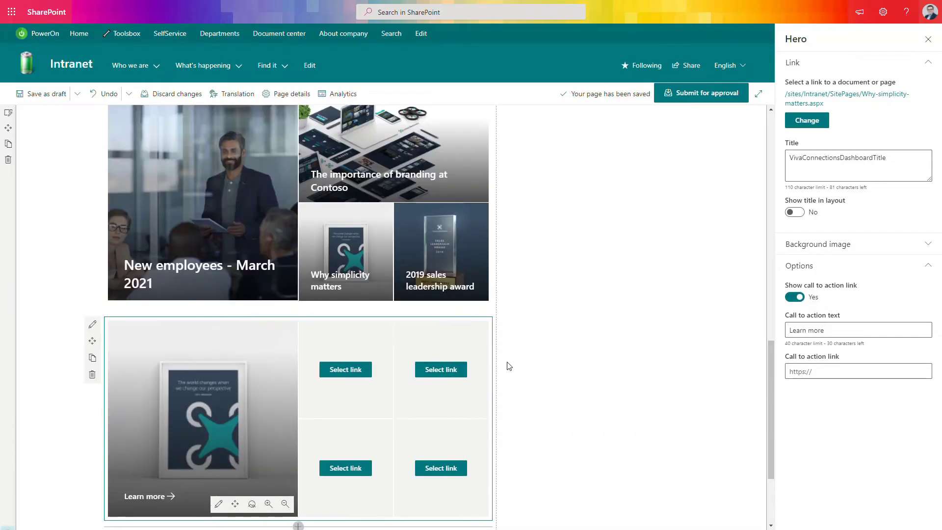
scroll(491, 370, down, 1)
scroll(492, 370, down, 1)
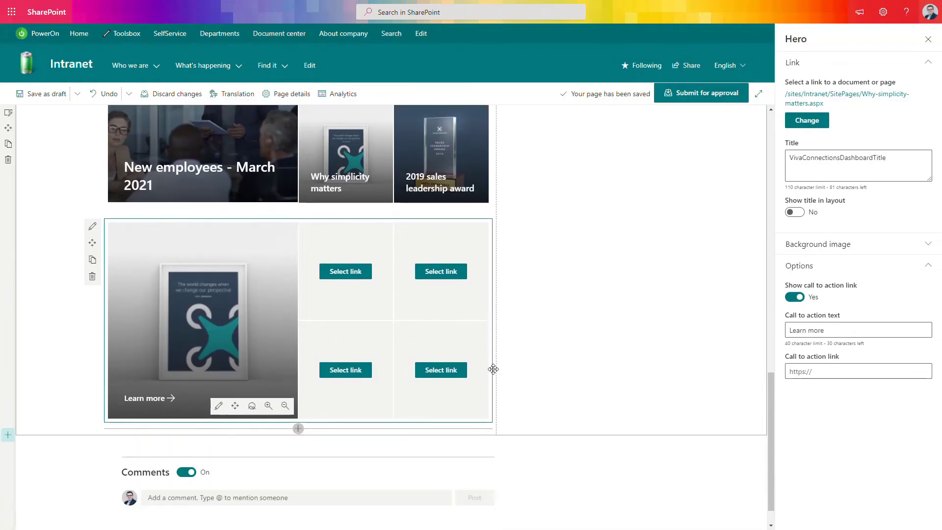
scroll(499, 366, up, 5)
scroll(494, 382, down, 3)
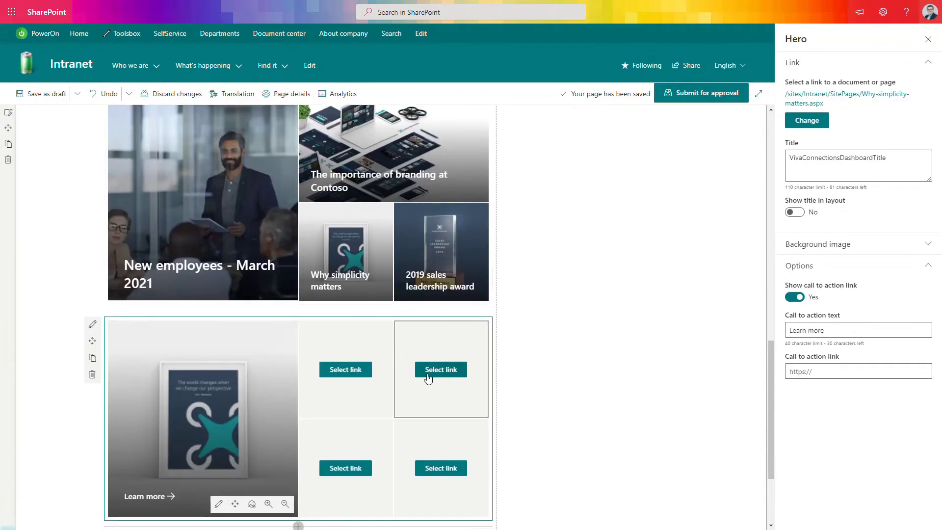
scroll(290, 450, up, 3)
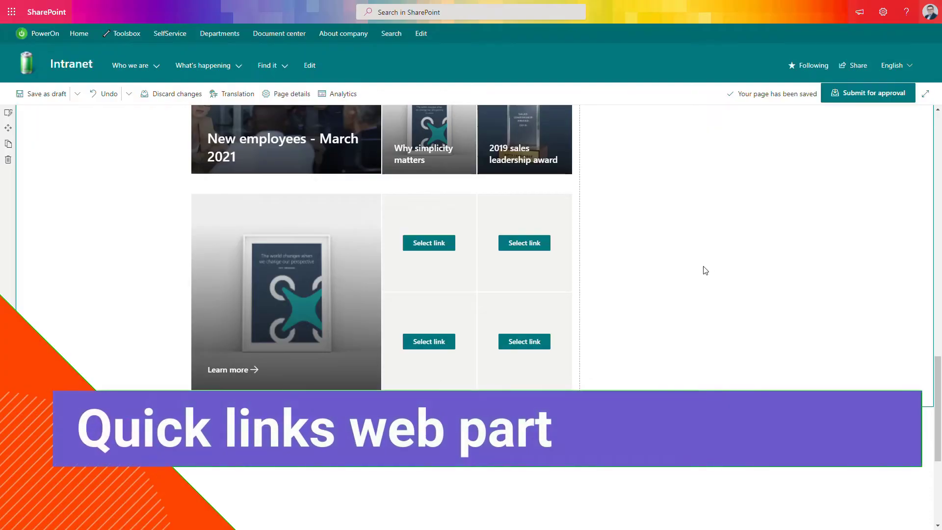
Step: Insert a Quick links web part in the empty one-column section above the project introduction
scroll(706, 270, up, 15)
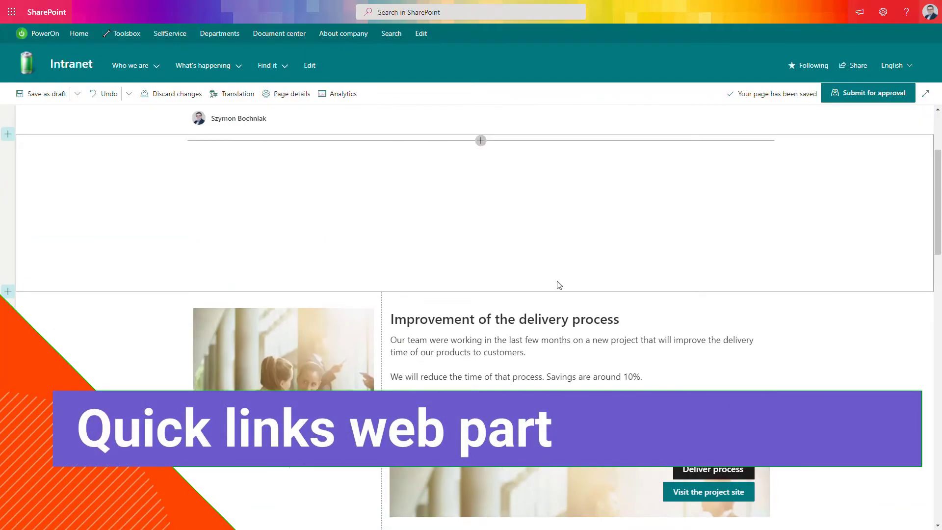
click(481, 141)
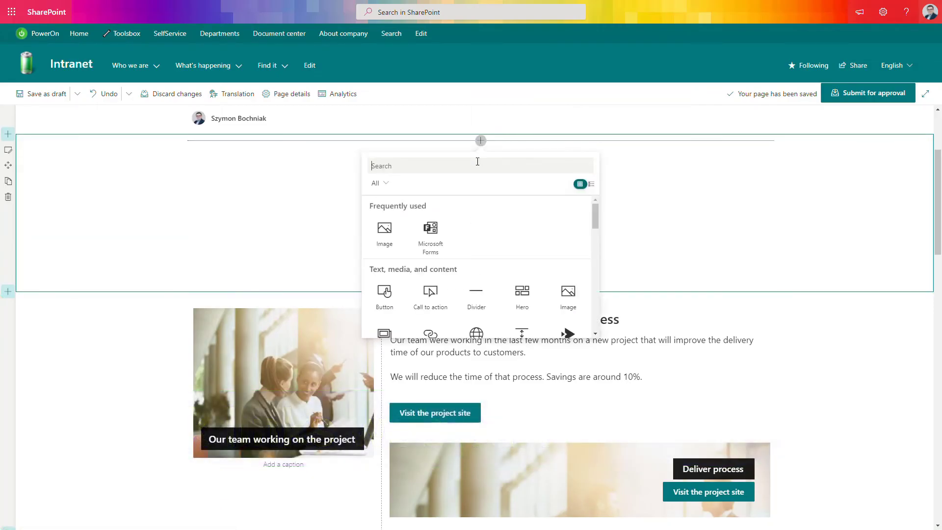
scroll(489, 201, down, 1)
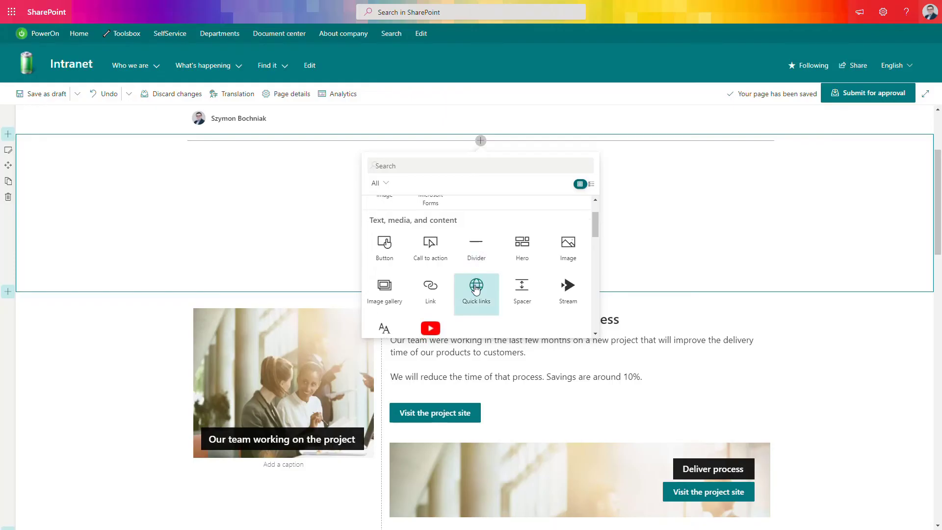
click(477, 285)
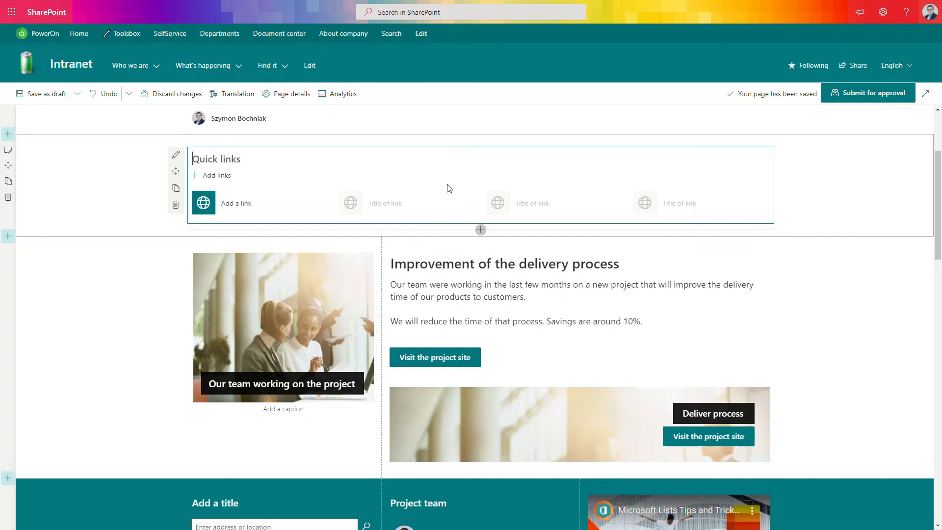
Step: Compare the Filmstrip, Grid, Button, List and Tiles layouts of the Quick links web part, and return it to Compact
click(203, 65)
click(176, 155)
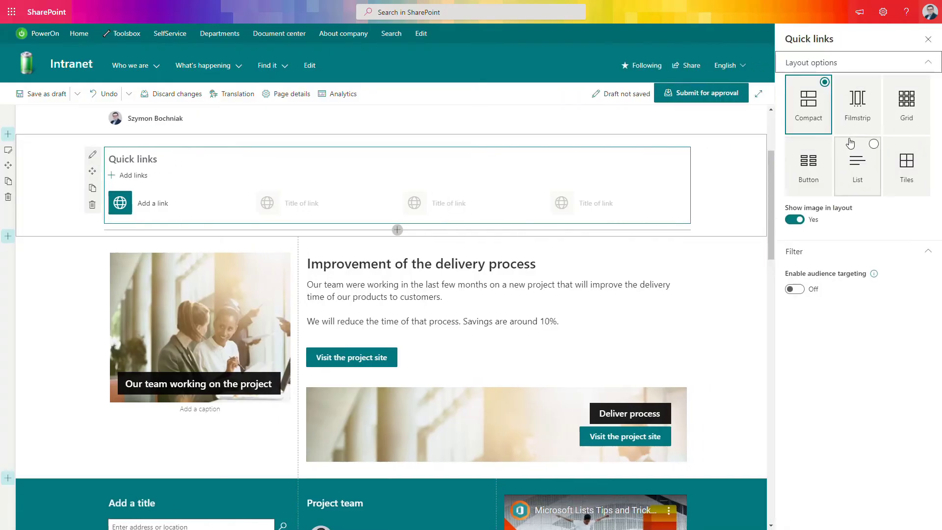
click(850, 121)
click(892, 118)
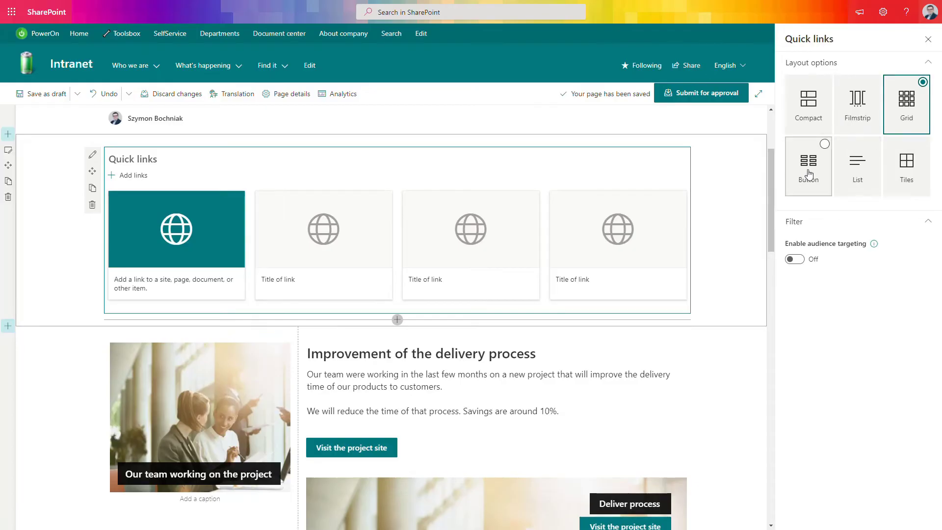
click(809, 172)
click(854, 174)
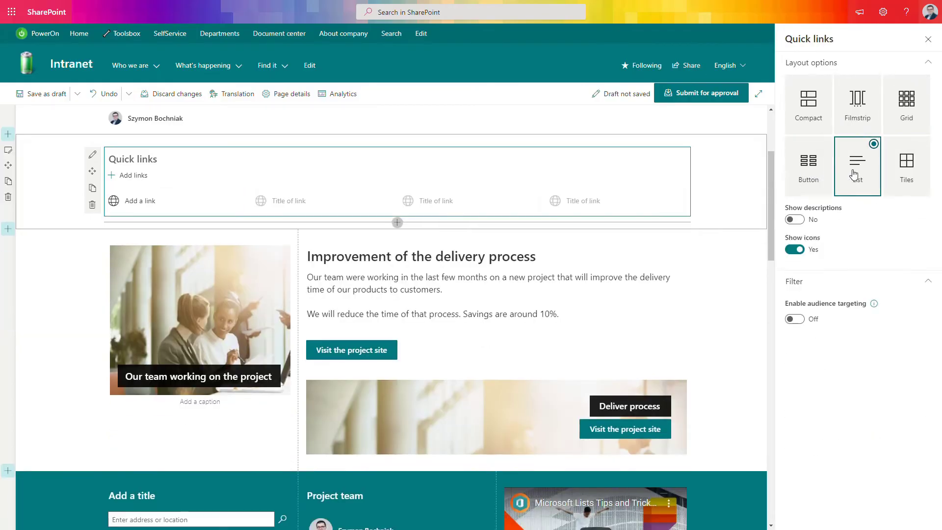
click(892, 177)
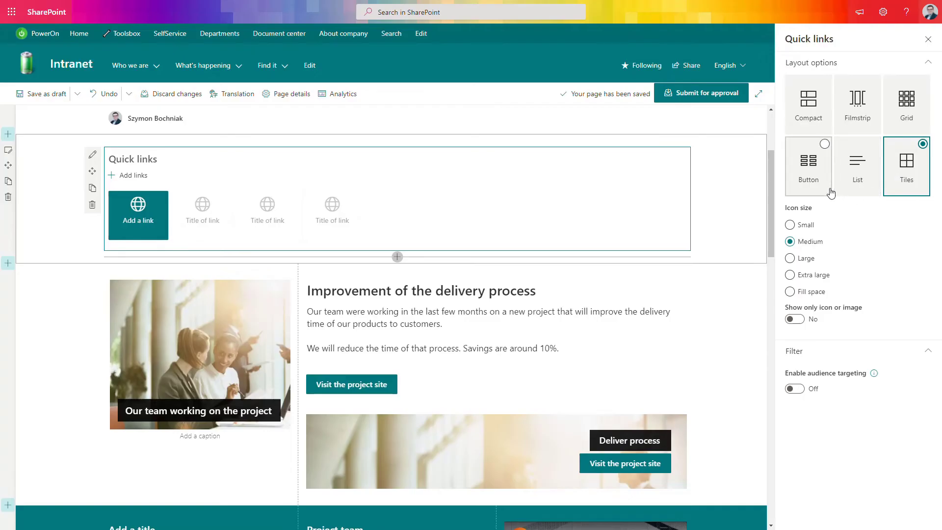
click(809, 123)
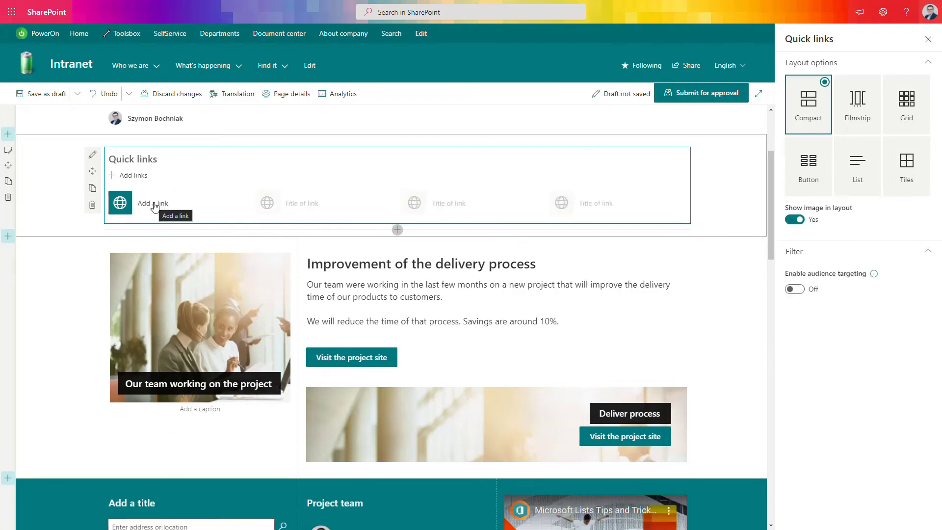
Step: Add a quick link to the "2019 sales leadership award" page and give it a stock image as its custom thumbnail
click(153, 203)
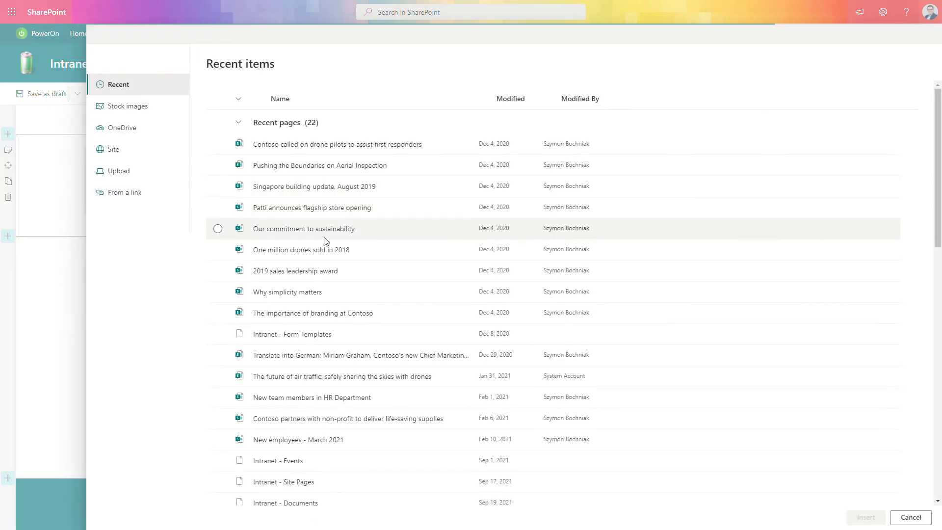
click(315, 273)
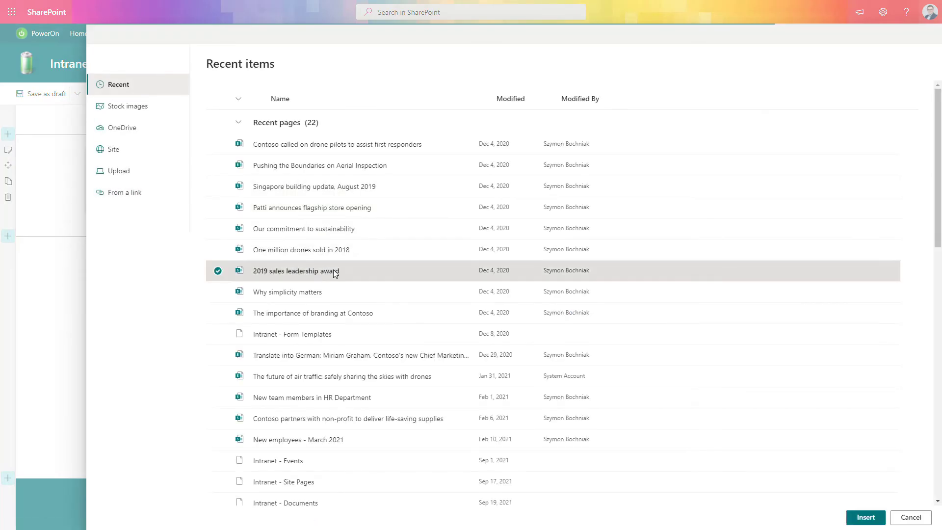
click(866, 518)
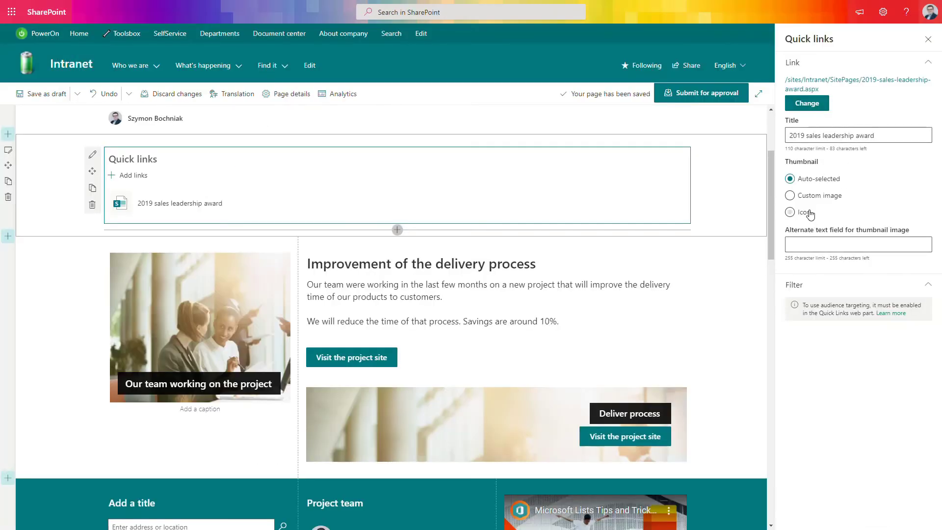
click(817, 195)
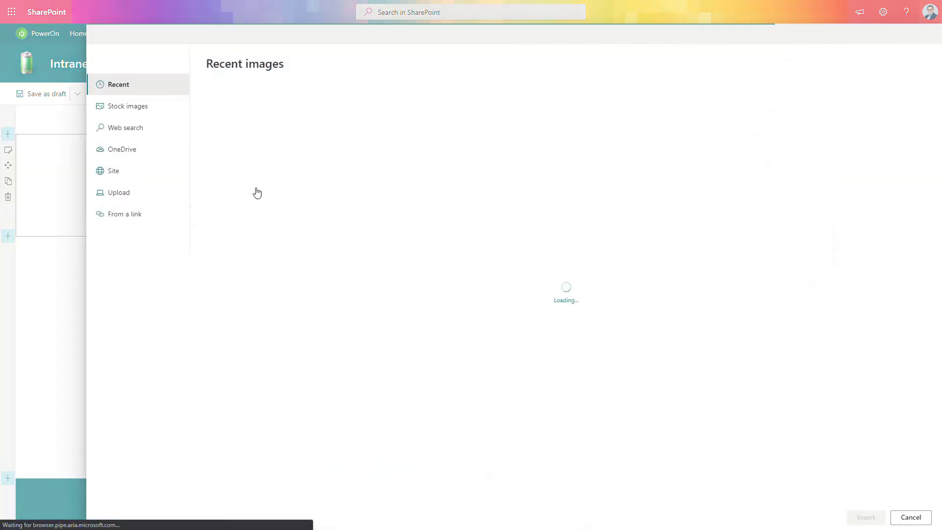
click(139, 109)
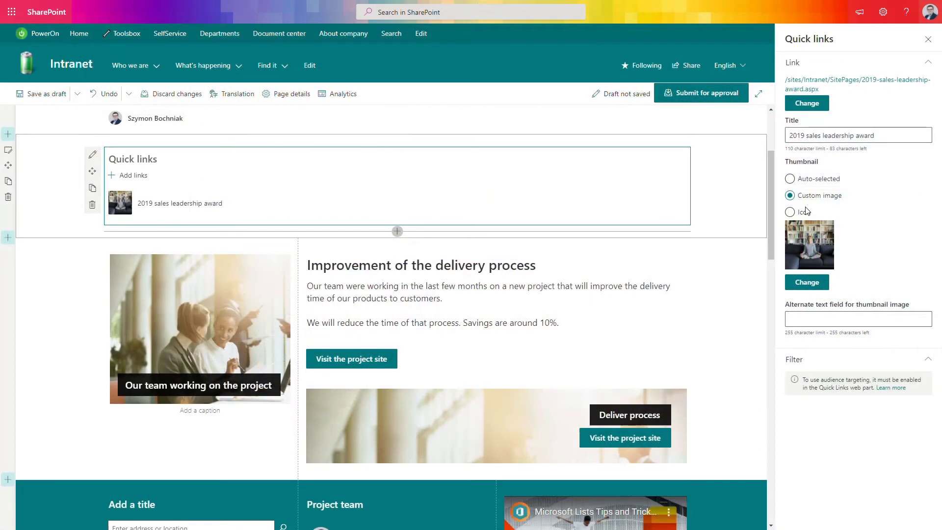
Step: Browse the icons available for the link's thumbnail and leave the icon library without selecting one
click(817, 214)
click(808, 284)
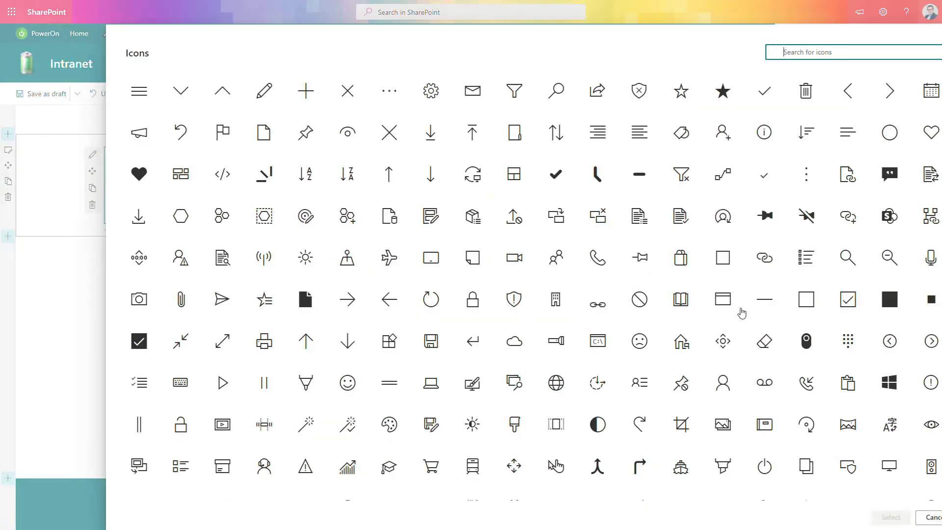
scroll(726, 334, down, 2)
scroll(723, 347, down, 4)
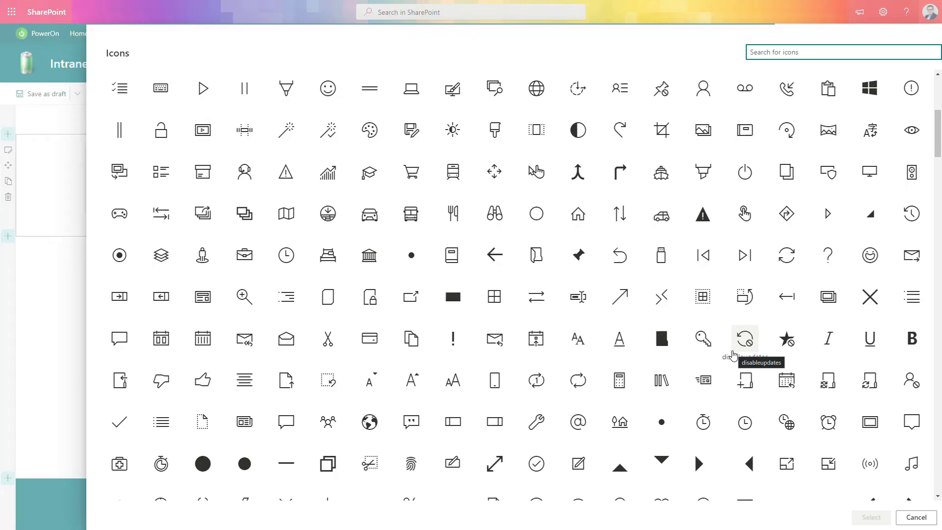
click(915, 516)
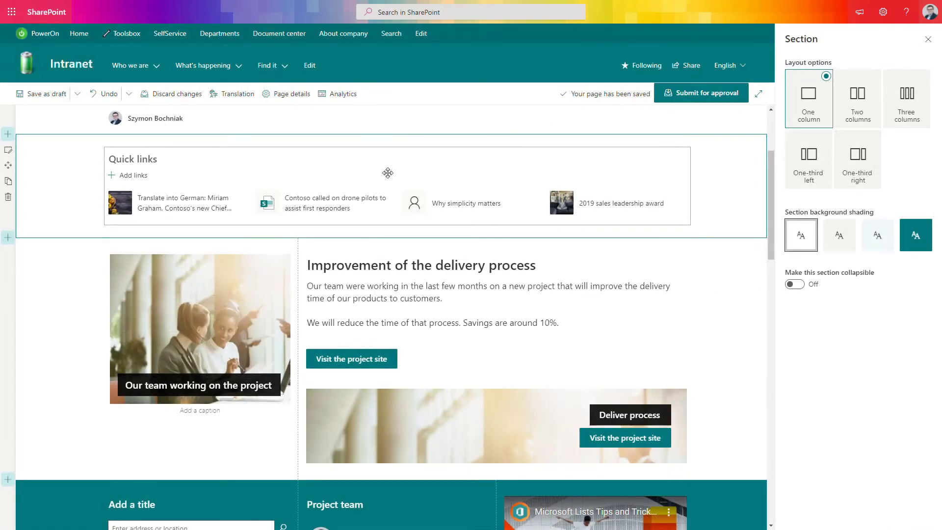
Step: Compare the Filmstrip, Grid, Button, List and Tiles layouts for the Quick links web part, and set it to Filmstrip
click(107, 166)
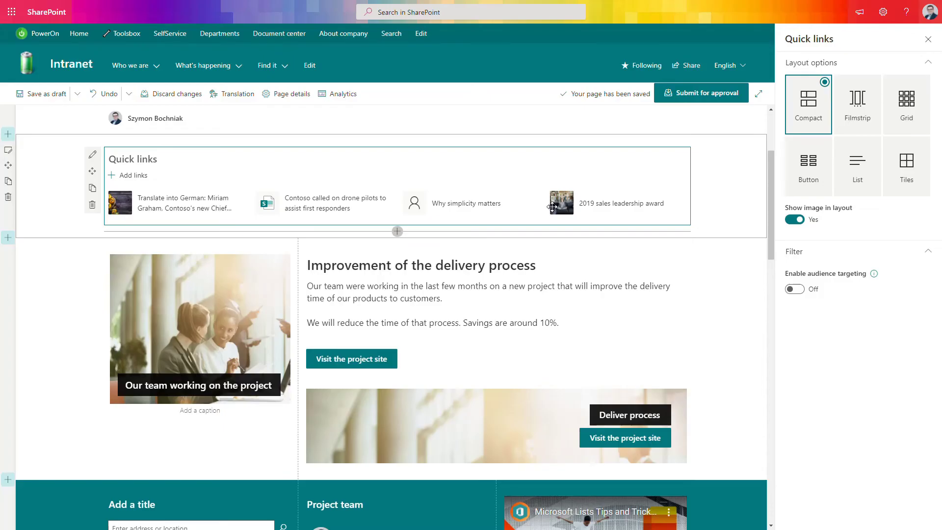
click(858, 114)
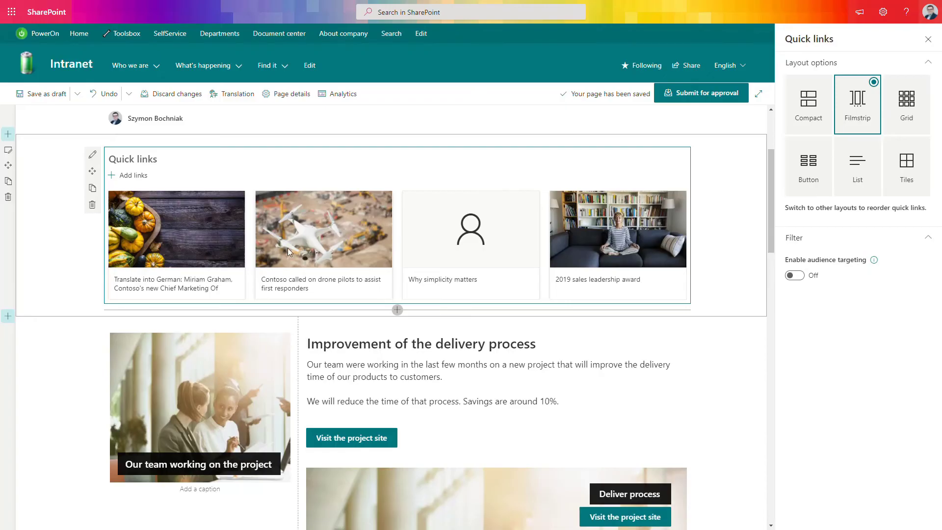
click(897, 114)
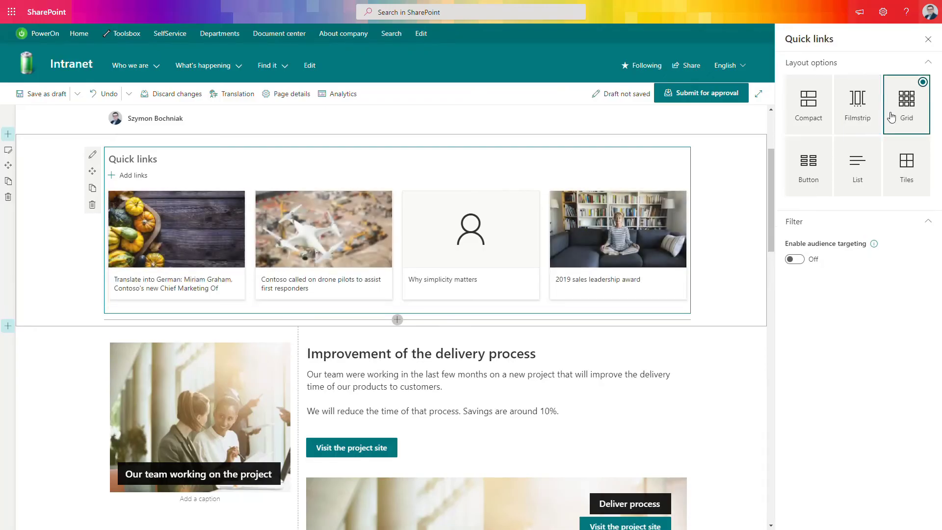
click(808, 169)
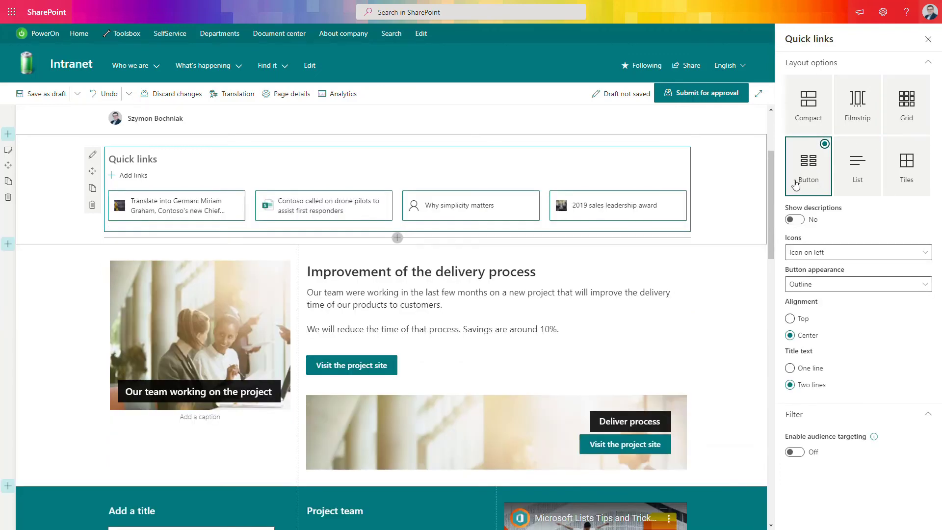
click(864, 170)
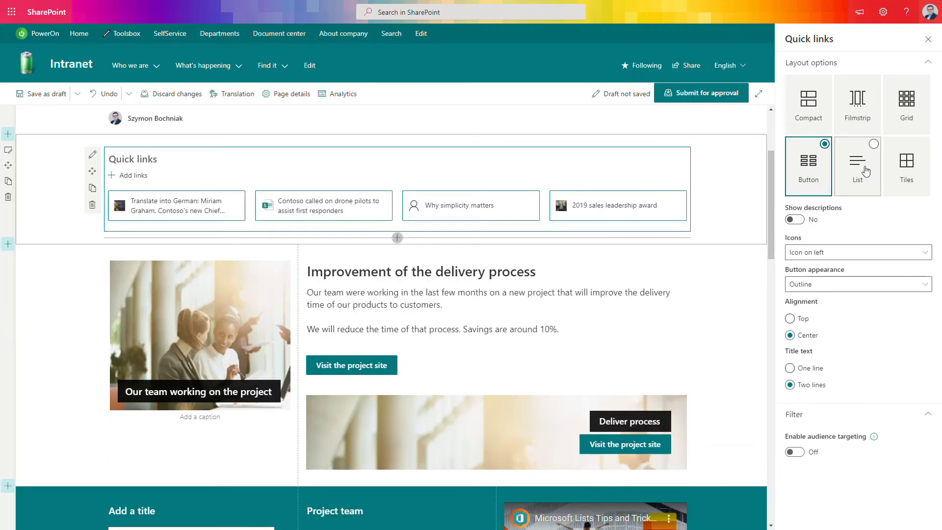
click(908, 172)
click(863, 125)
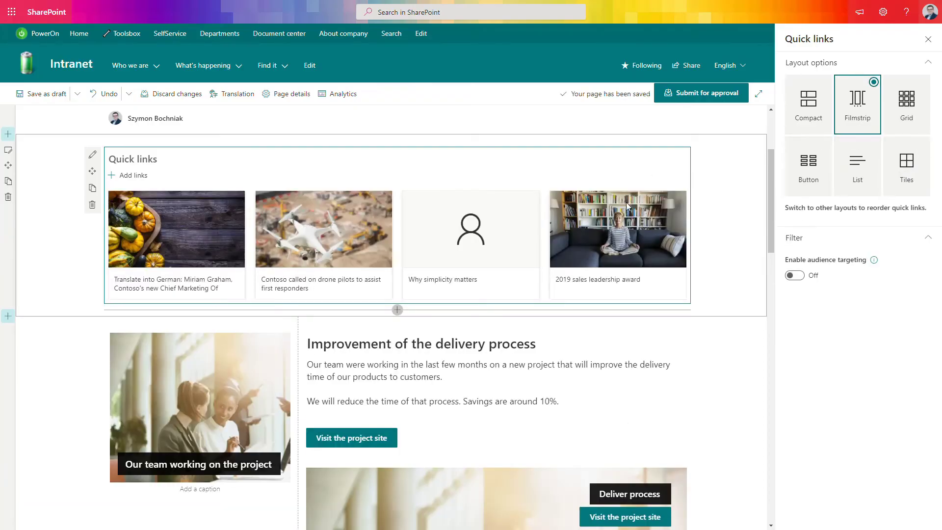
Step: Switch the Quick links web part to the Button layout with no icon and the Fill color button appearance
click(811, 192)
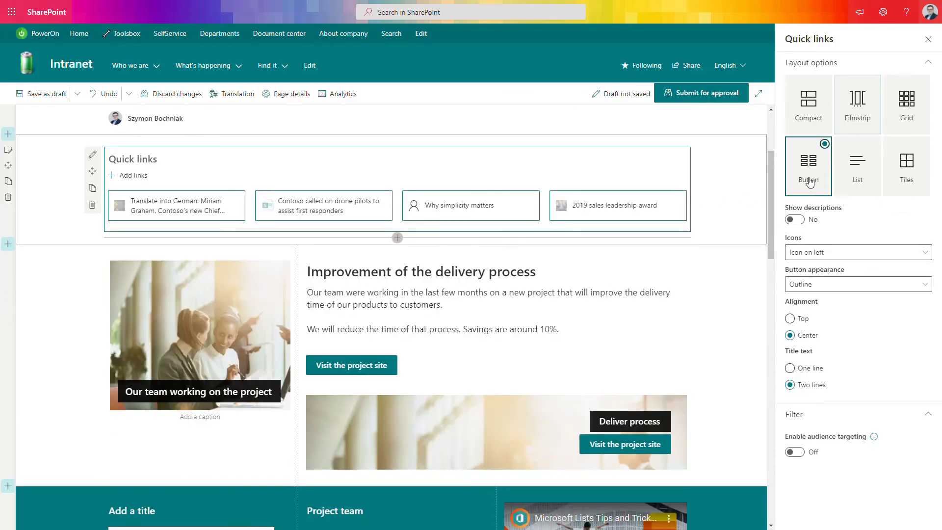
click(828, 255)
click(827, 273)
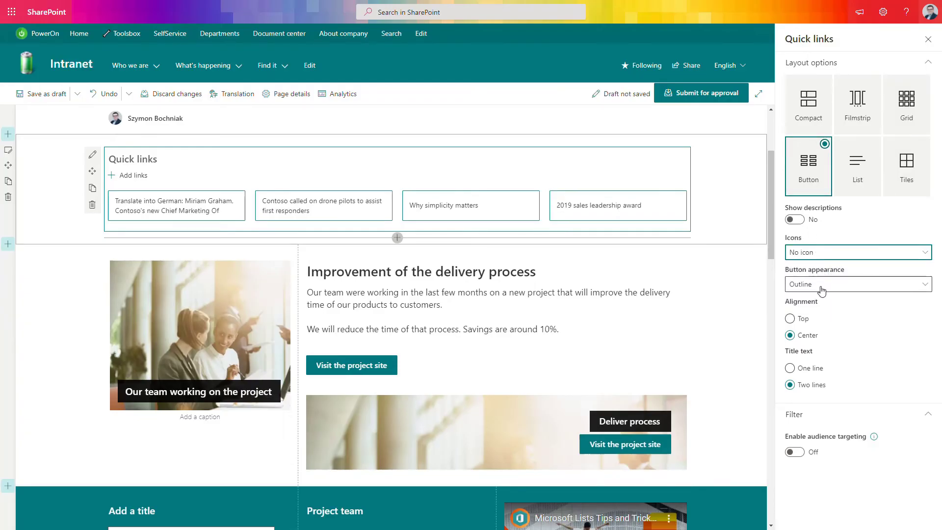
click(828, 284)
click(804, 336)
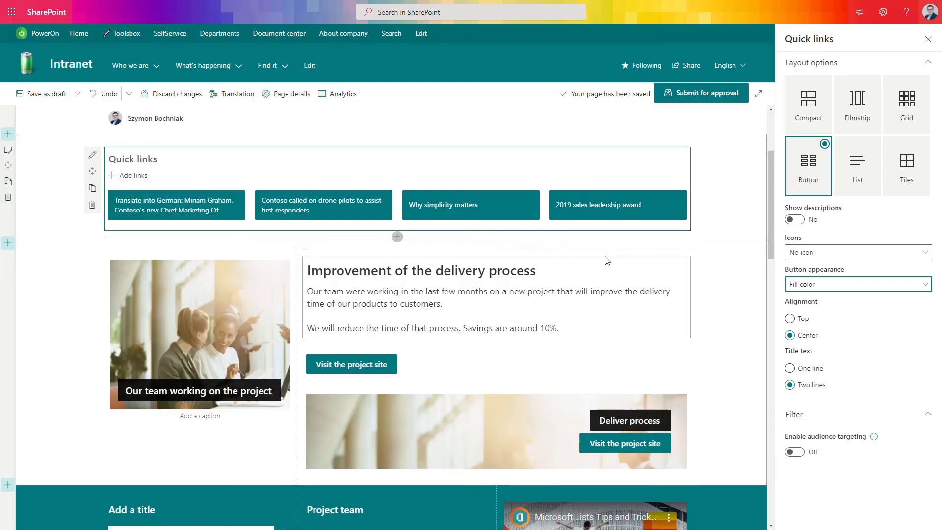
Step: Submit the "Our project" page for approval
click(708, 95)
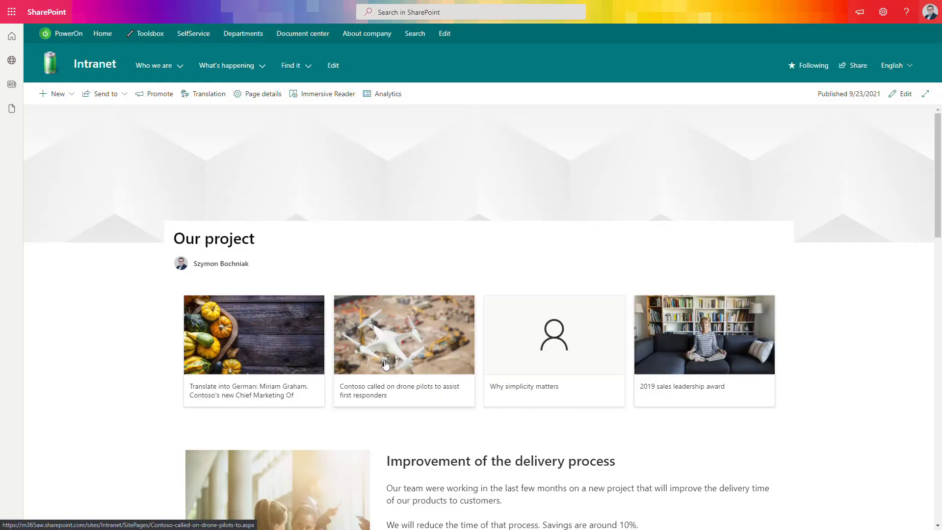
Step: Review the published "Our project" page, examining its quick links, project introduction, map, project team, video and news sections
scroll(386, 364, down, 8)
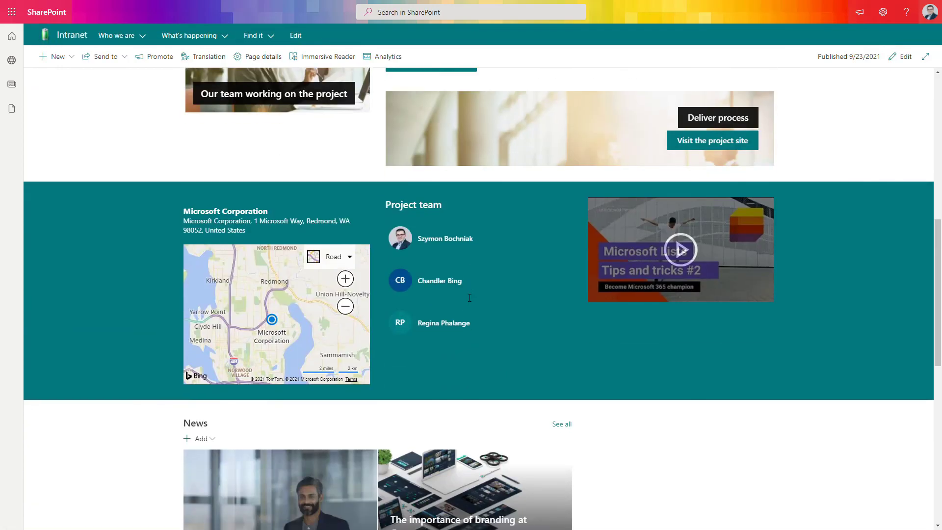
scroll(470, 298, down, 3)
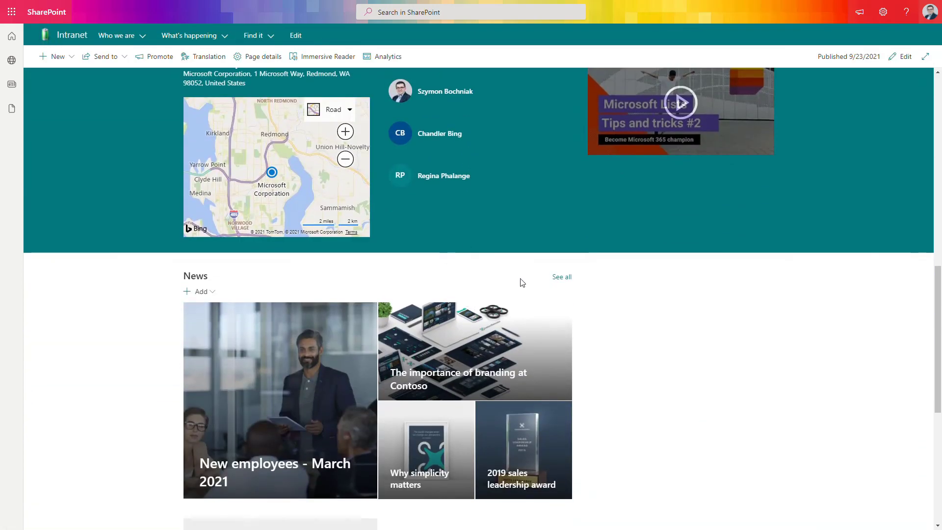
scroll(522, 285, up, 2)
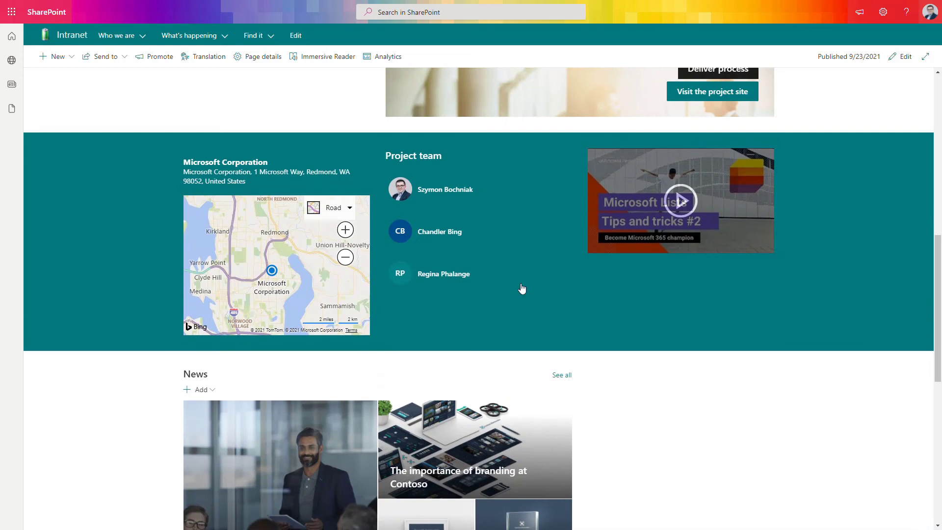
scroll(522, 289, up, 1)
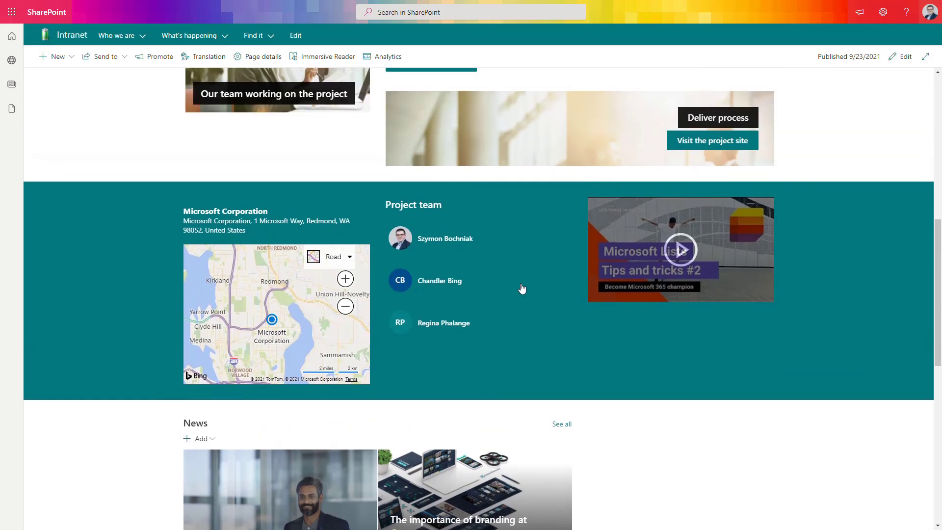
scroll(522, 289, up, 1)
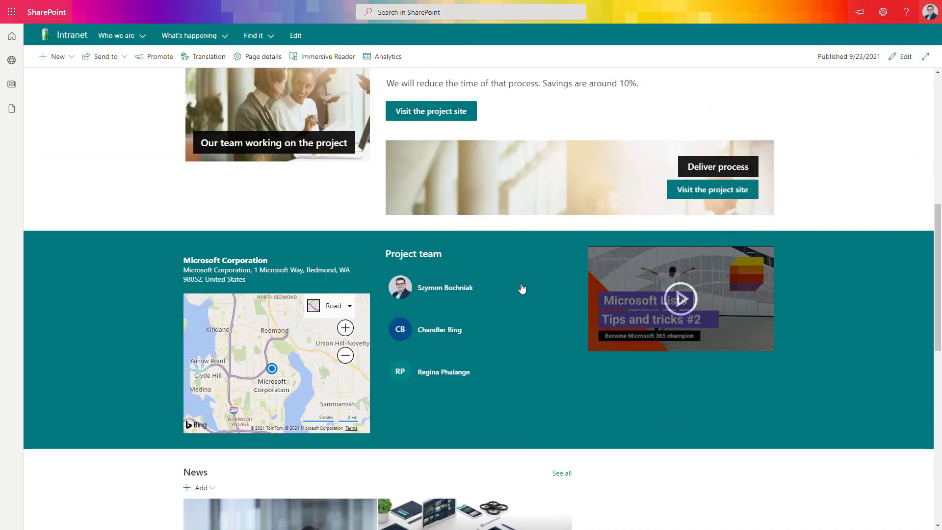
mouse_move(522, 289)
scroll(556, 242, up, 3)
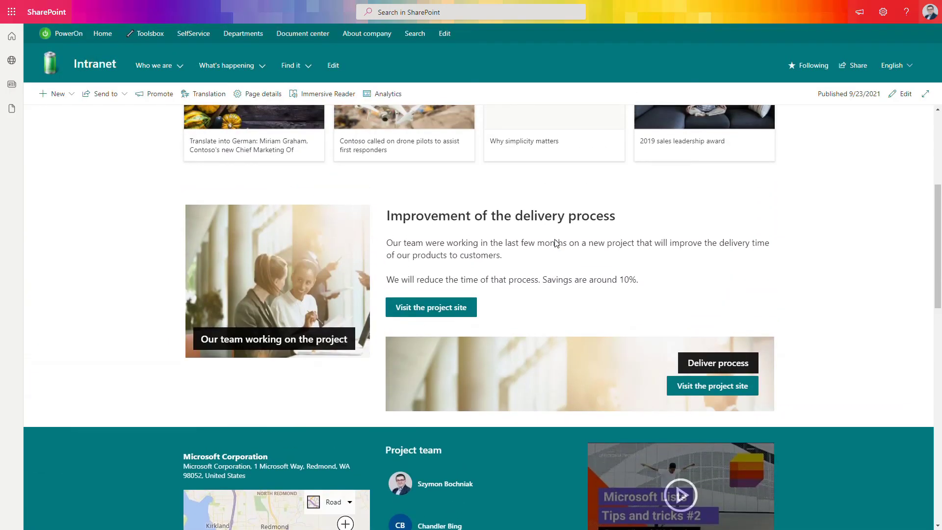
scroll(556, 242, up, 3)
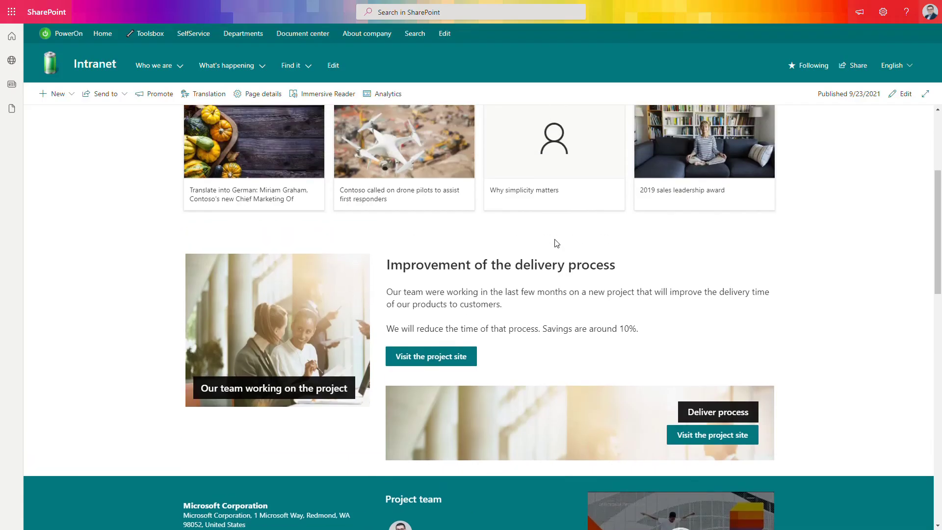